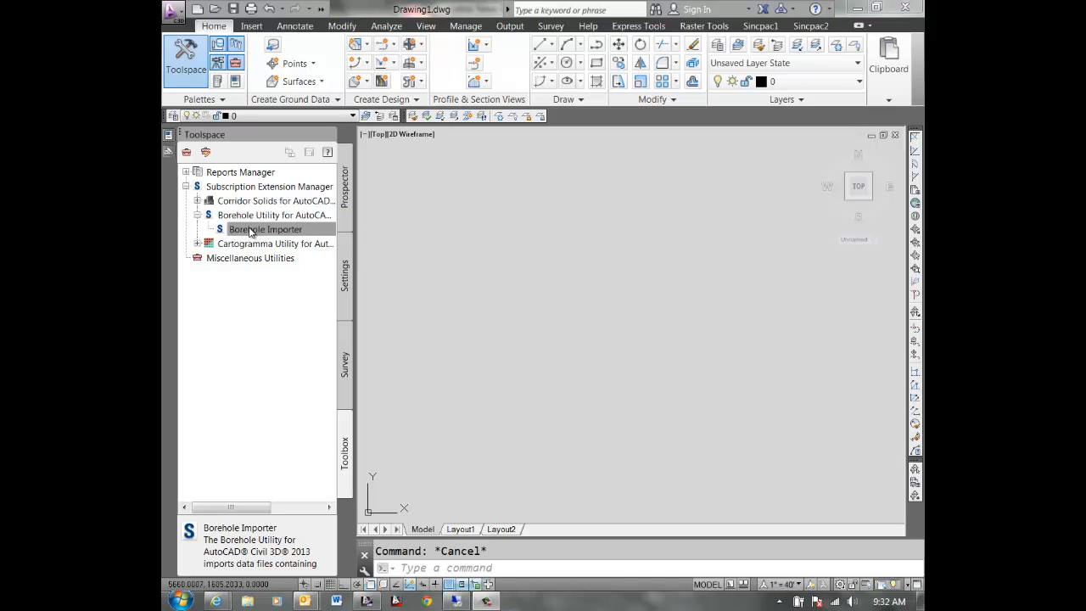
Run the Borehole Importer, close its dialog, and examine the command line for the command name it issues.
right_click(251, 231)
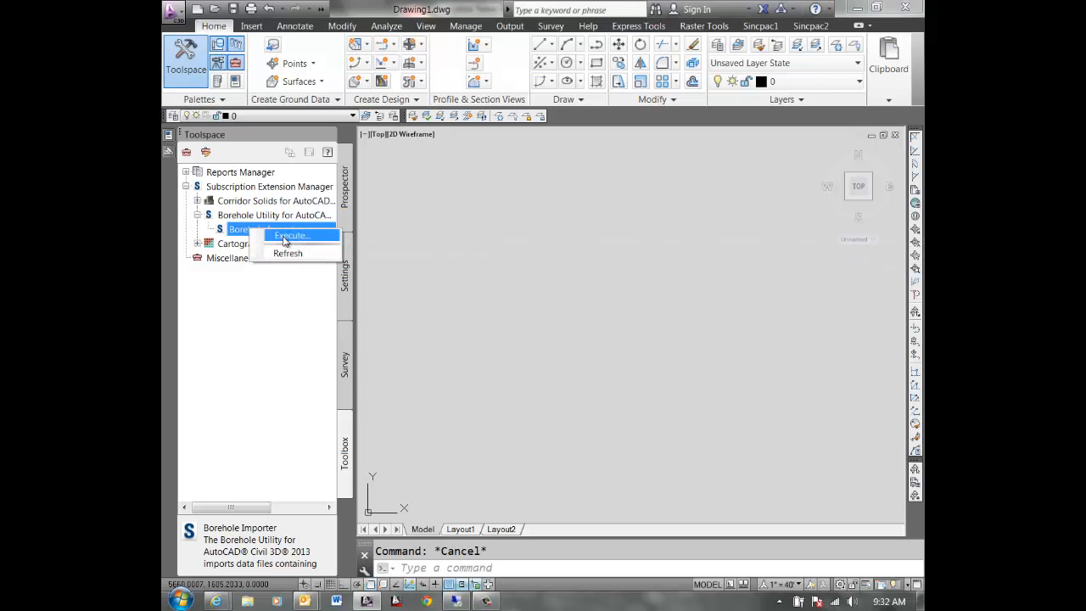
left_click(289, 237)
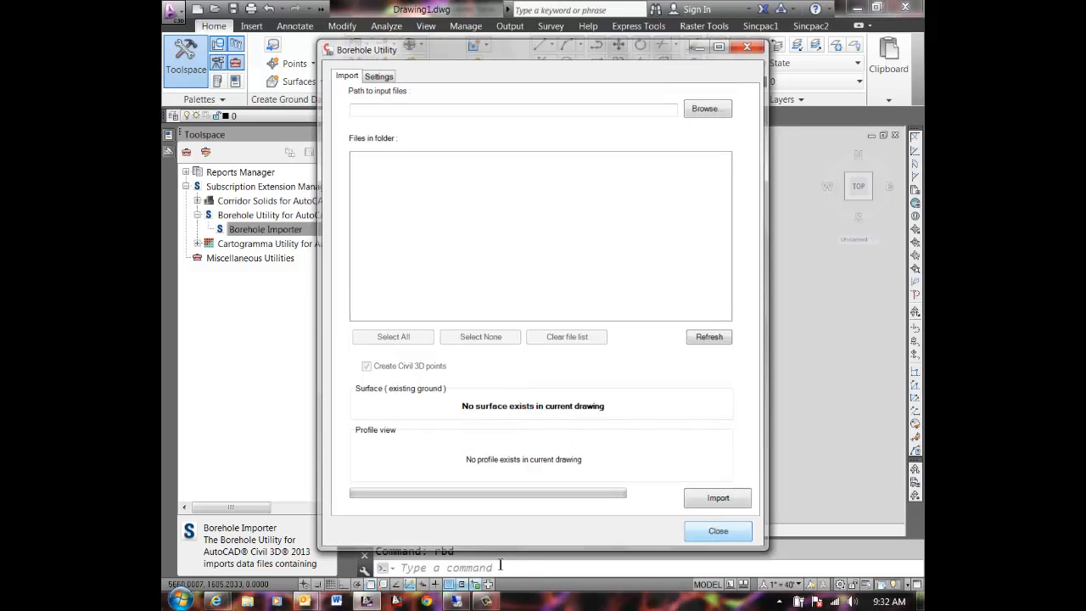
left_click(720, 534)
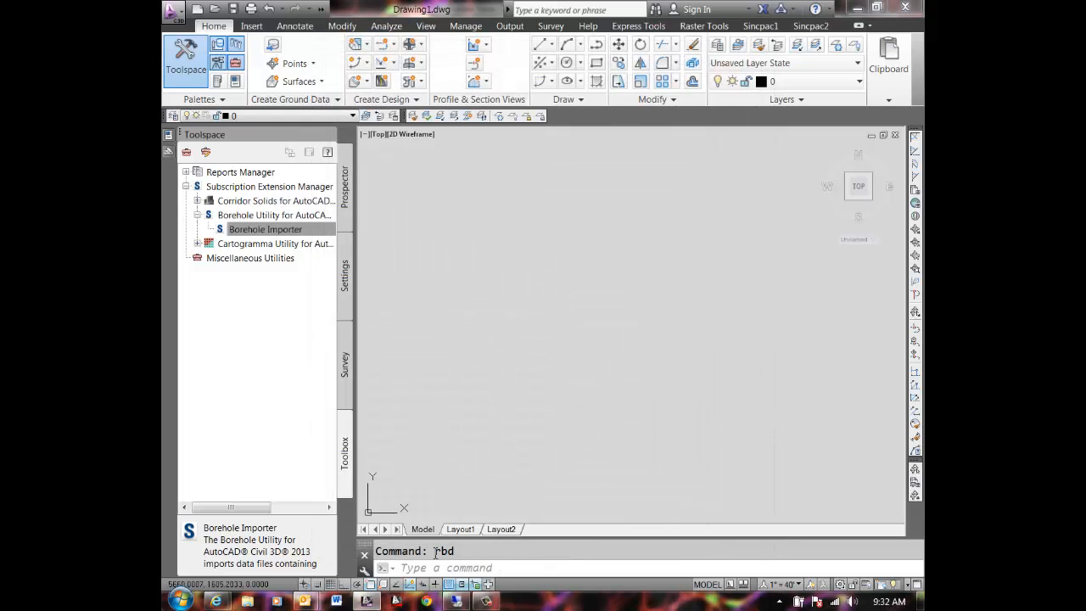
left_click_drag(435, 551, 459, 551)
Open the Customize User Interface editor with CUI and create a new ribbon tab named Delete Me.
type("cui")
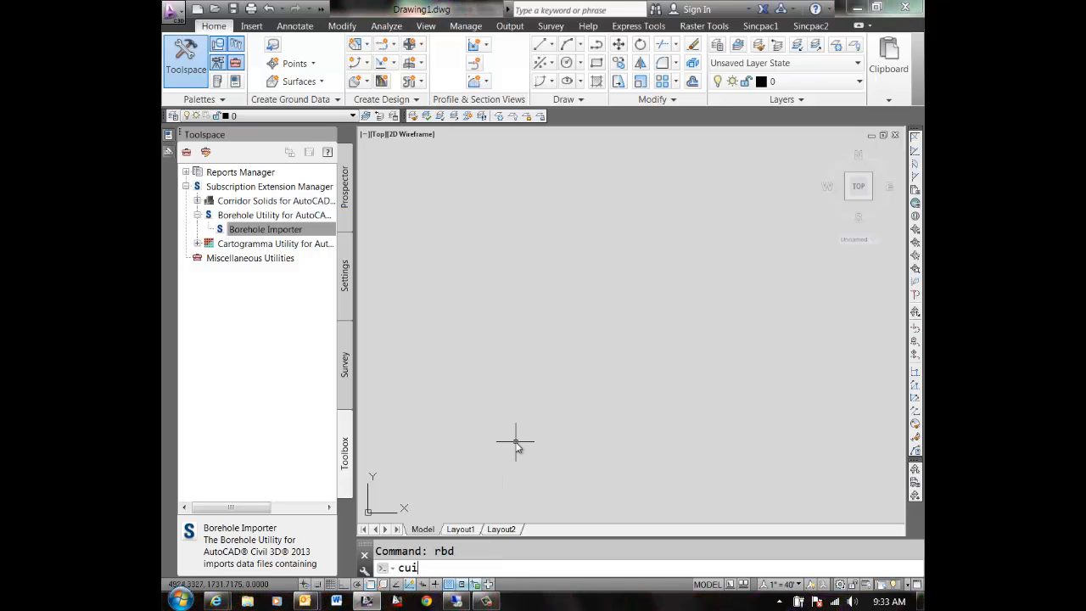
key("Return")
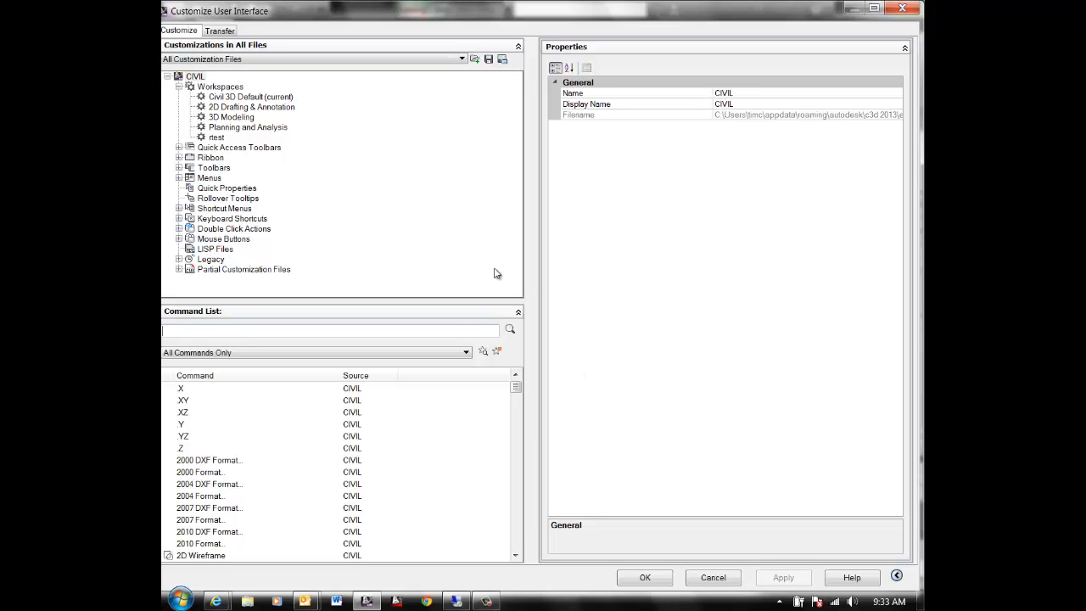
left_click(179, 158)
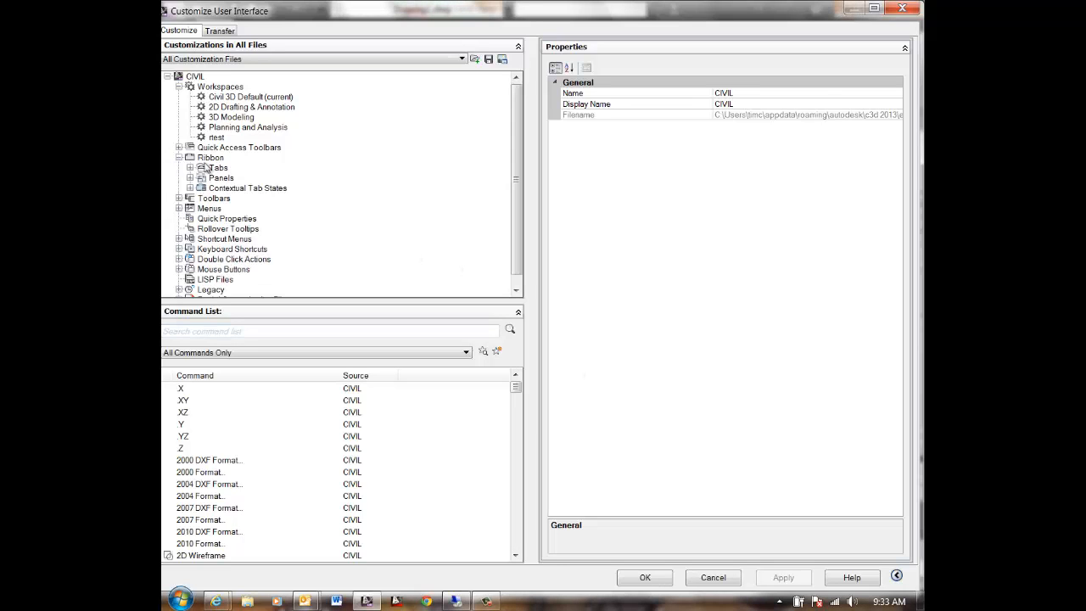
left_click(191, 168)
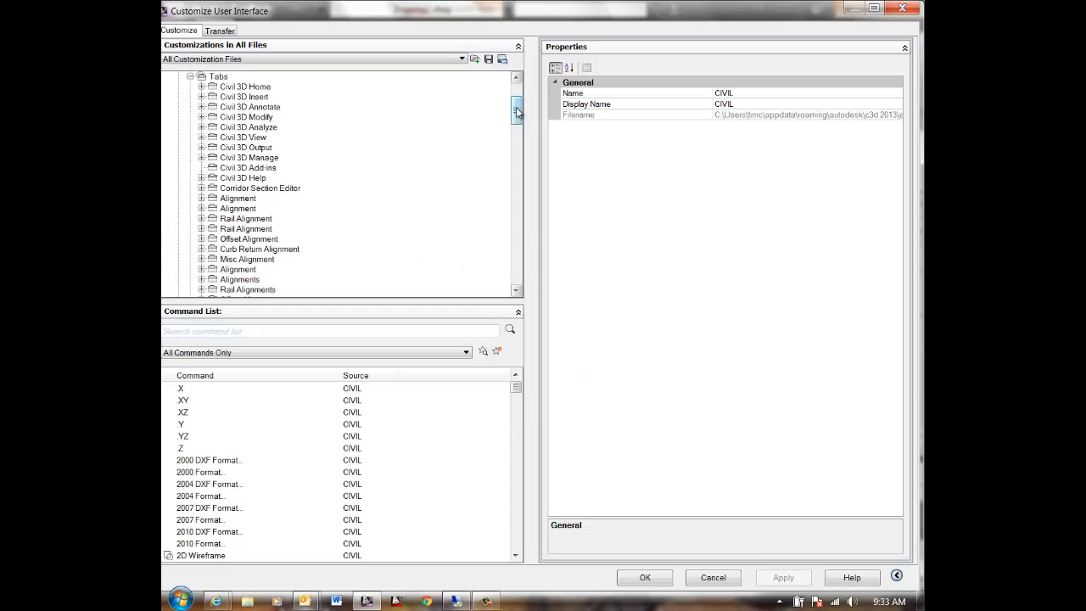
scroll(516, 102, "up", 3)
left_click(219, 168)
right_click(218, 168)
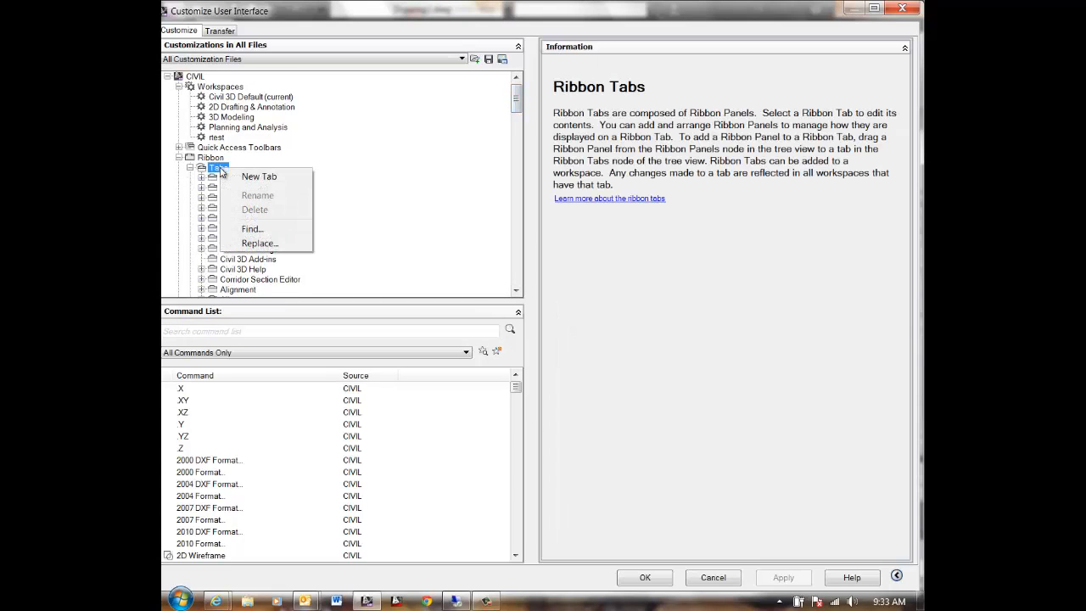
left_click(268, 178)
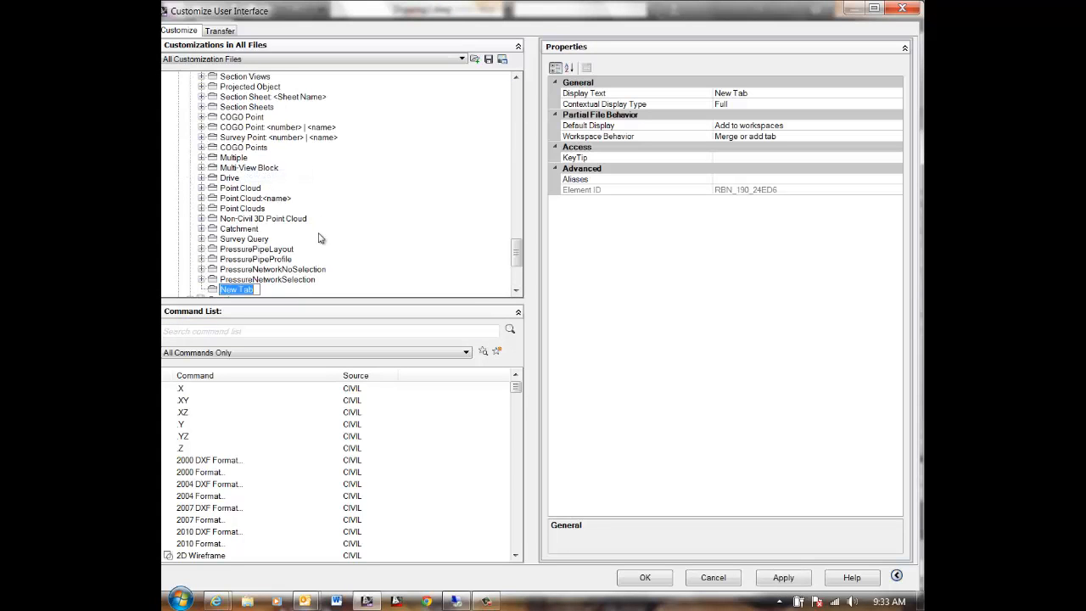
type("Delete Me")
Create a new ribbon panel named Delete Me in the CIVIL customization file.
left_click_drag(515, 261, 519, 273)
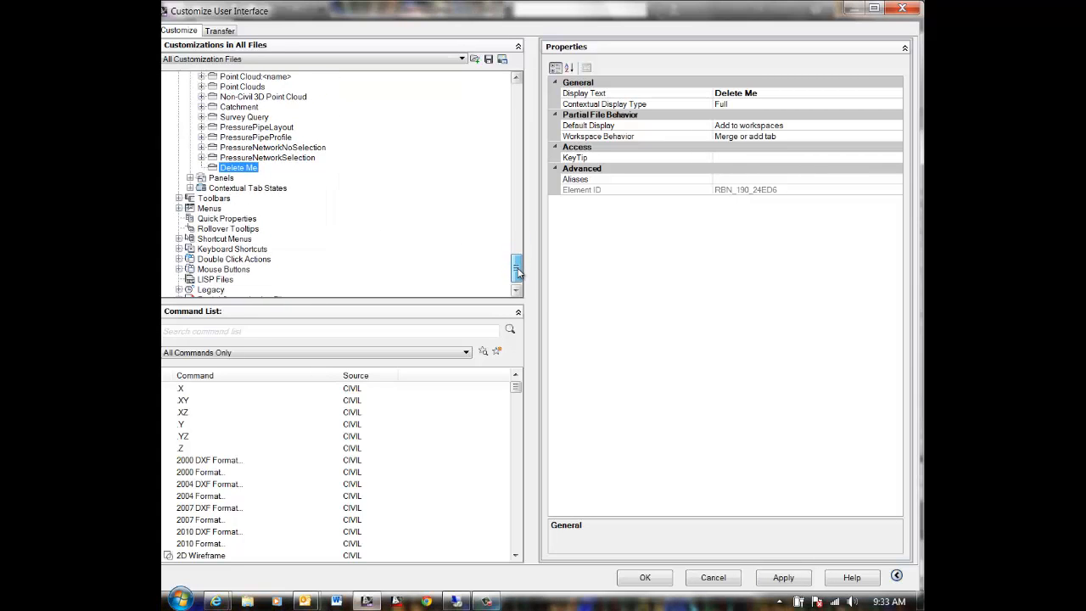
left_click(190, 179)
right_click(225, 80)
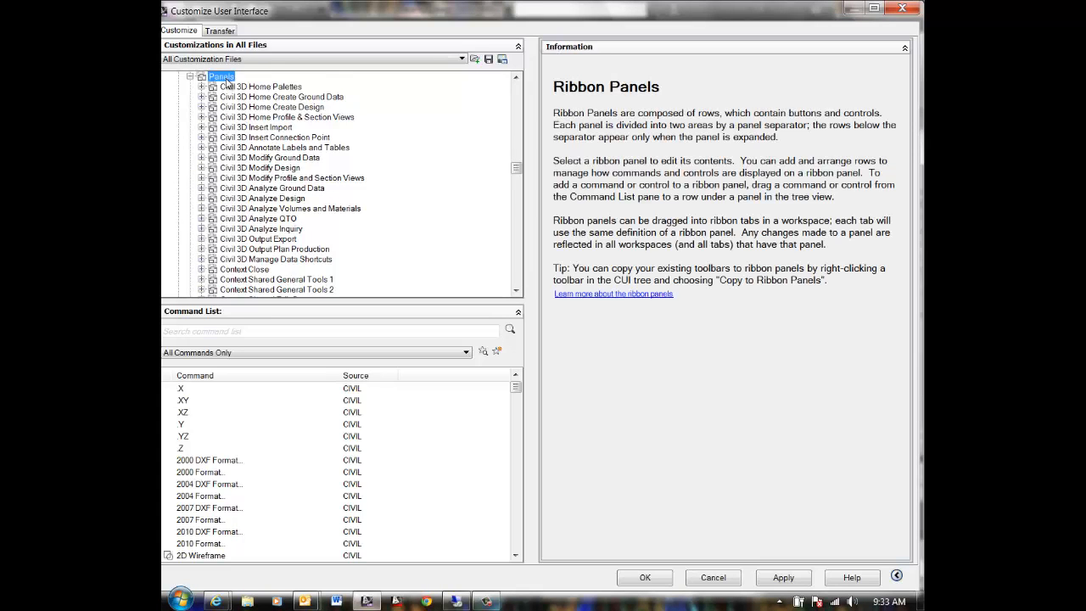
left_click(268, 87)
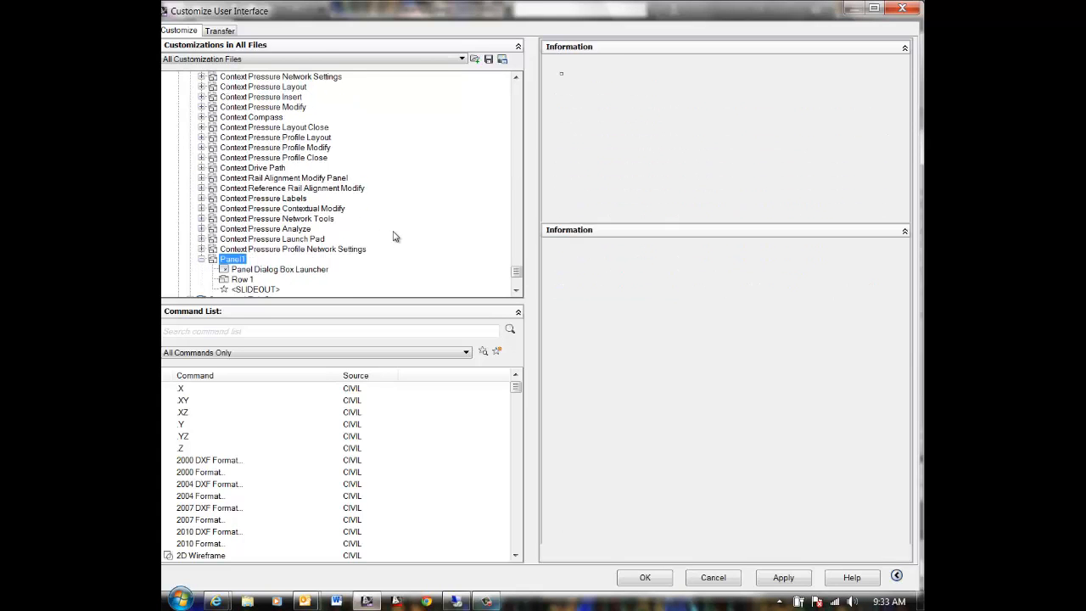
type("Del")
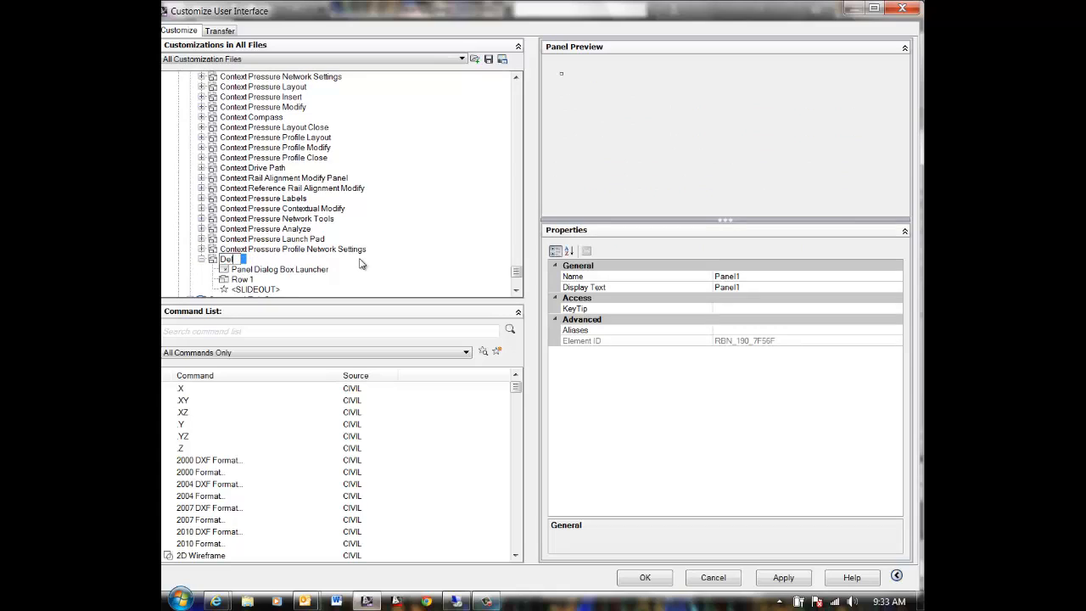
type("e")
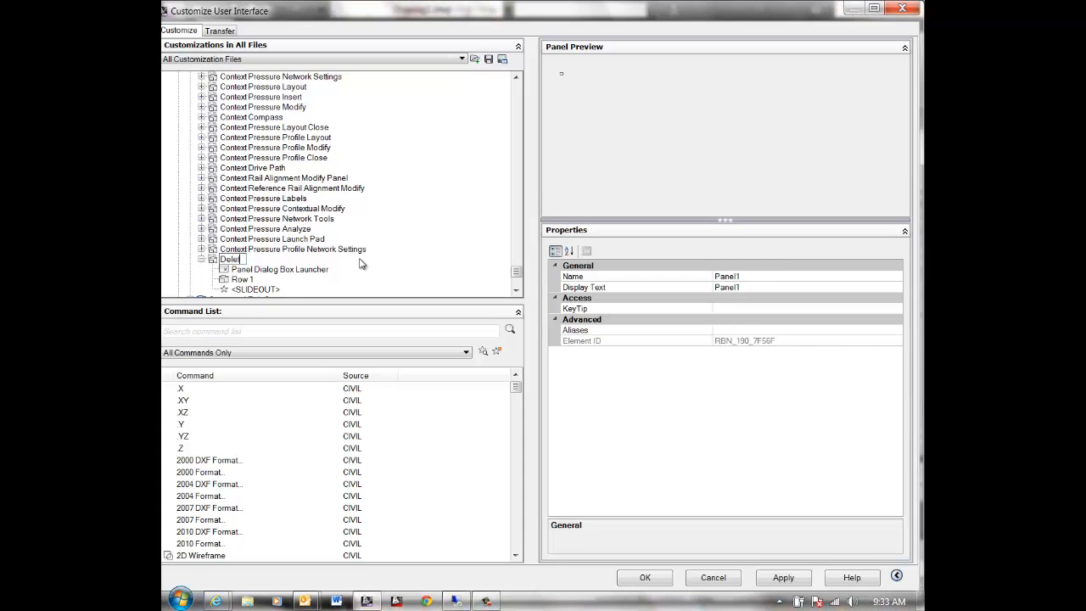
type("te Me")
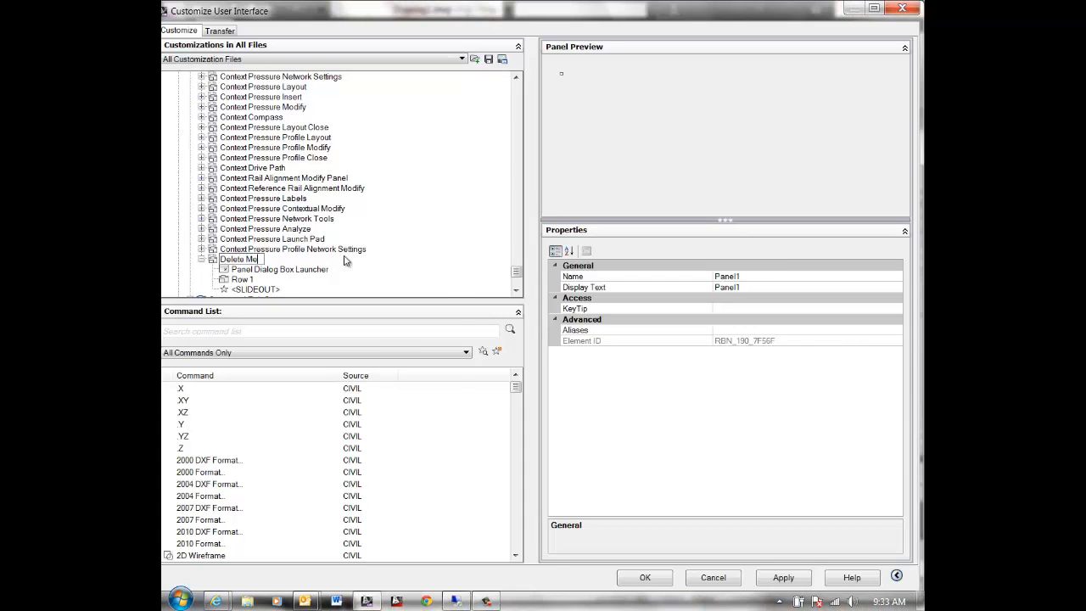
right_click(352, 258)
left_click(215, 262)
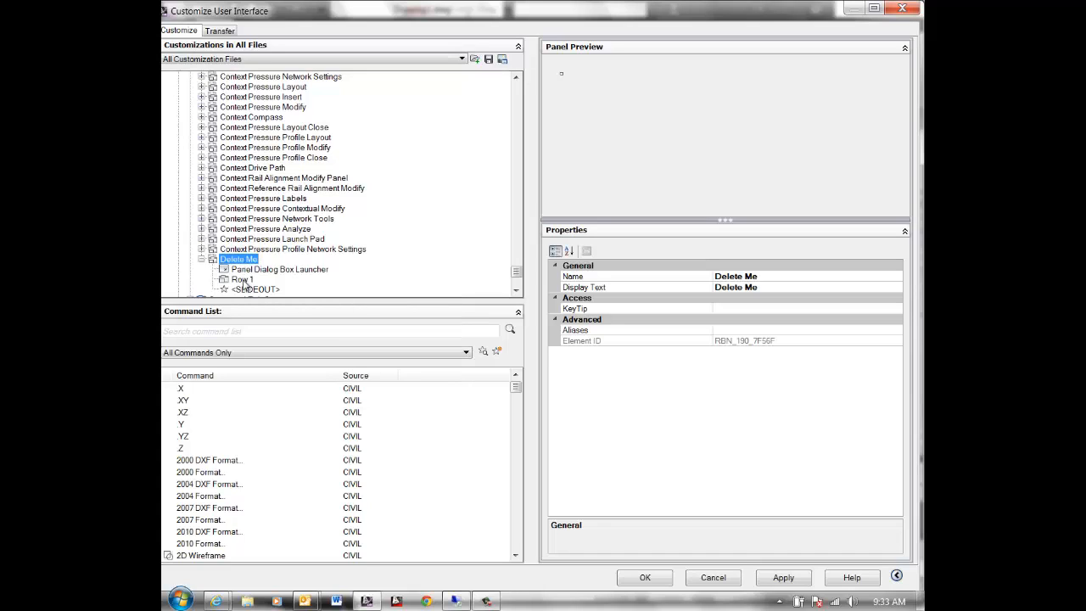
left_click(243, 280)
left_click(240, 260)
left_click(516, 291)
double_click(516, 292)
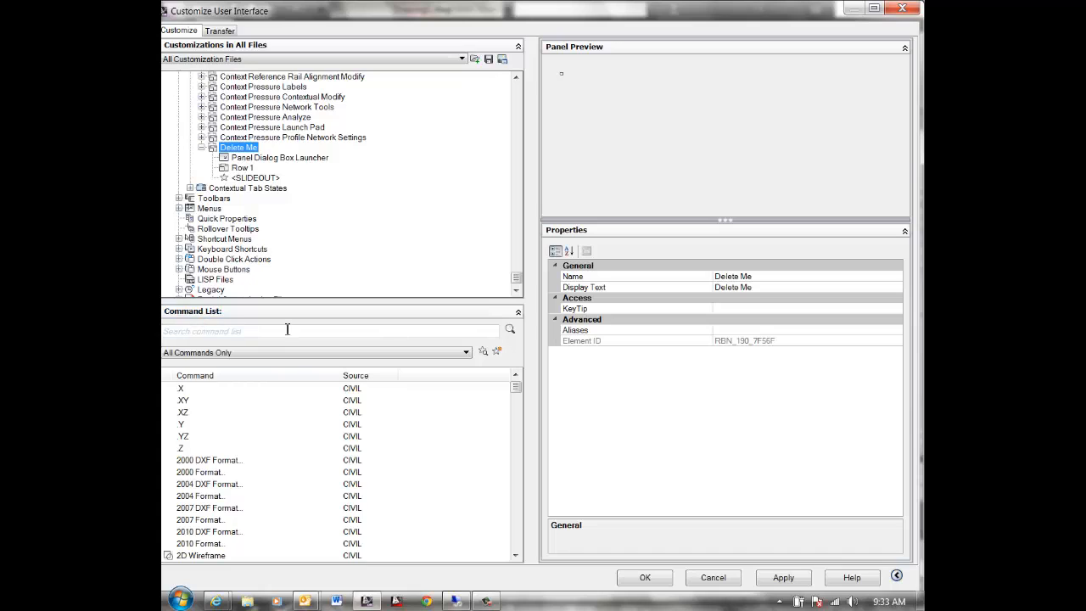
left_click(249, 330)
type("tb")
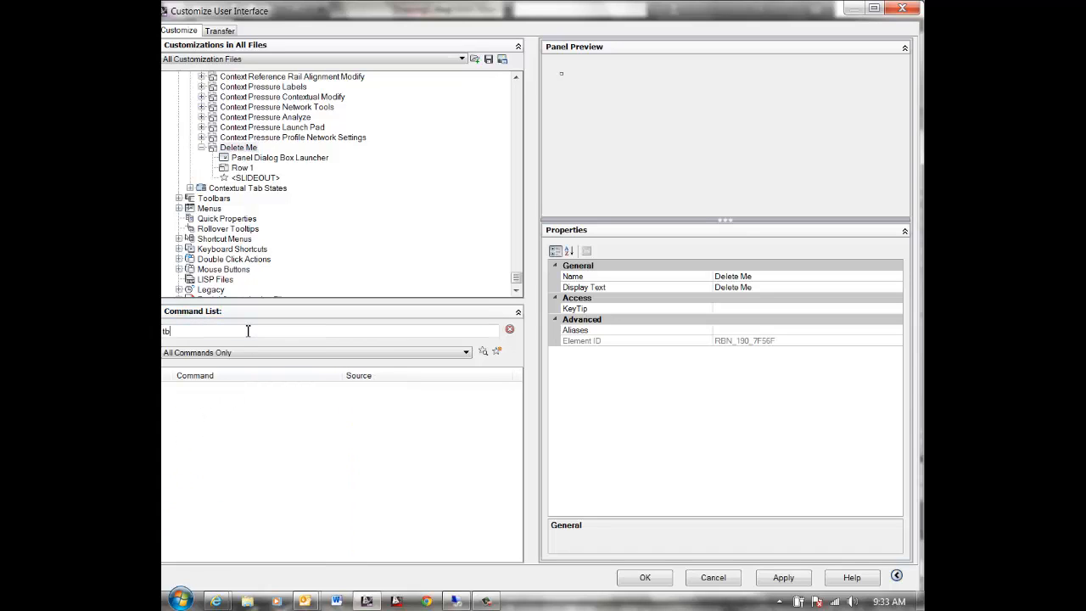
key("BackSpace")
key("BackSpace")
key("BackSpace")
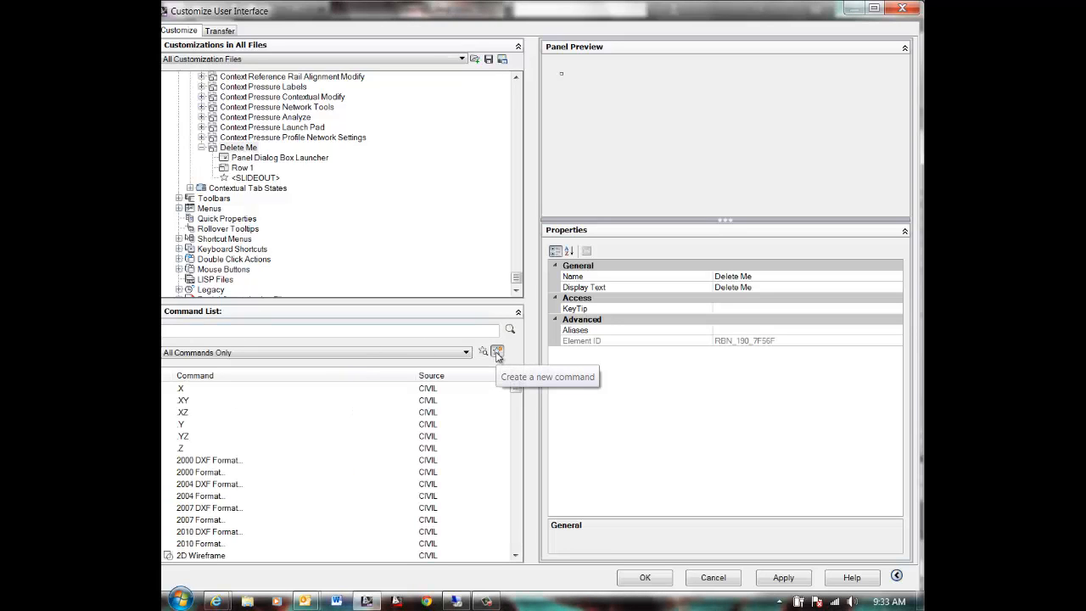
Create a new custom command and name it Borehole.
left_click(498, 353)
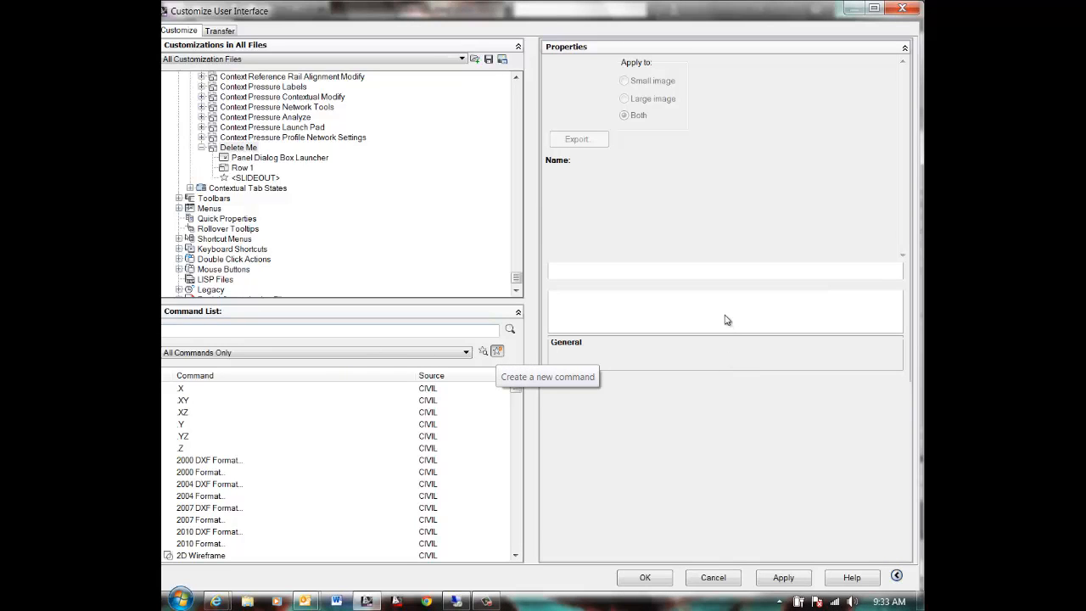
left_click_drag(766, 323, 711, 327)
type("Bor")
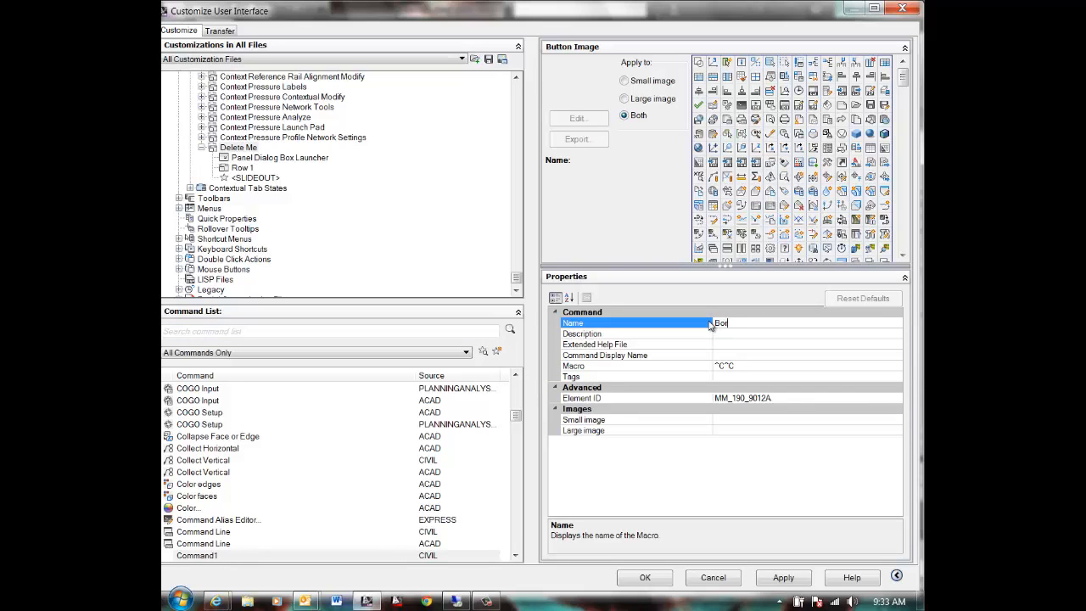
type("ehole")
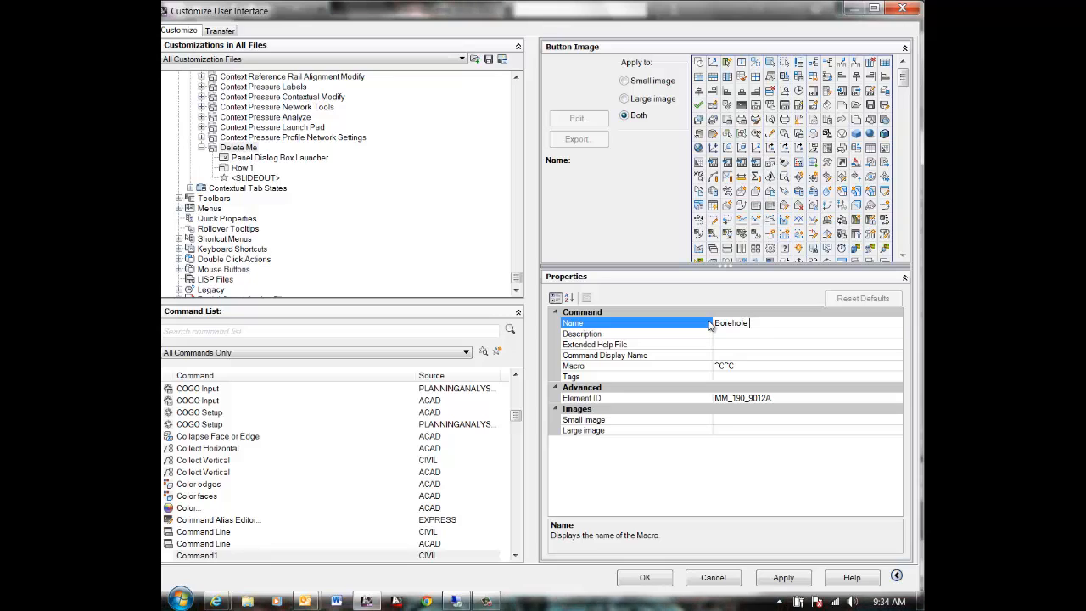
key("Return")
Set the Borehole command's macro to ^C^Ctbd; and apply RCDATA_16_2DOPTIM as both its small and large image.
left_click(750, 366)
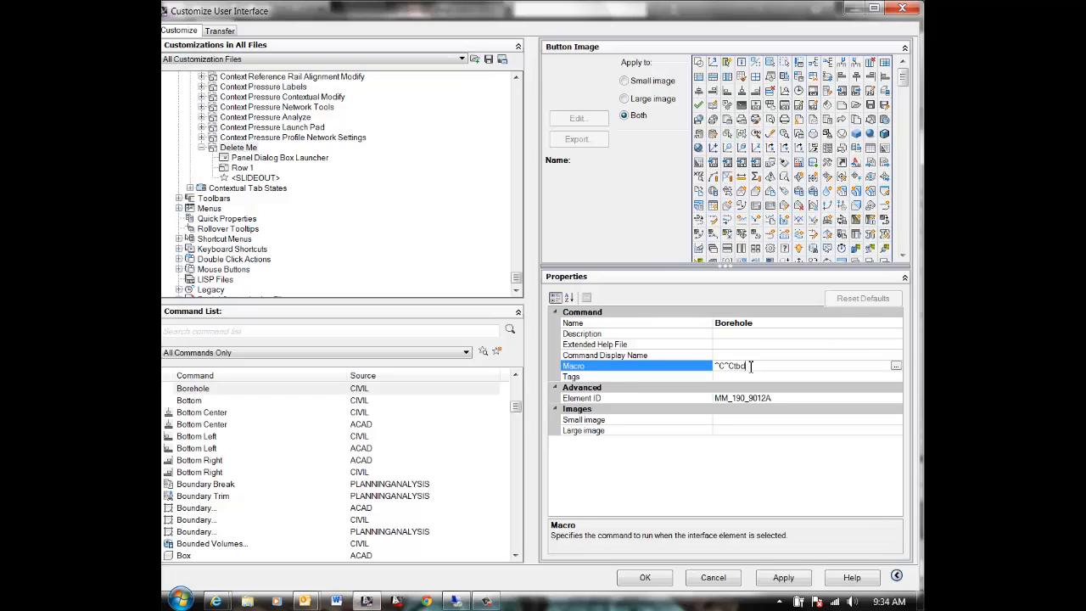
type("bd;")
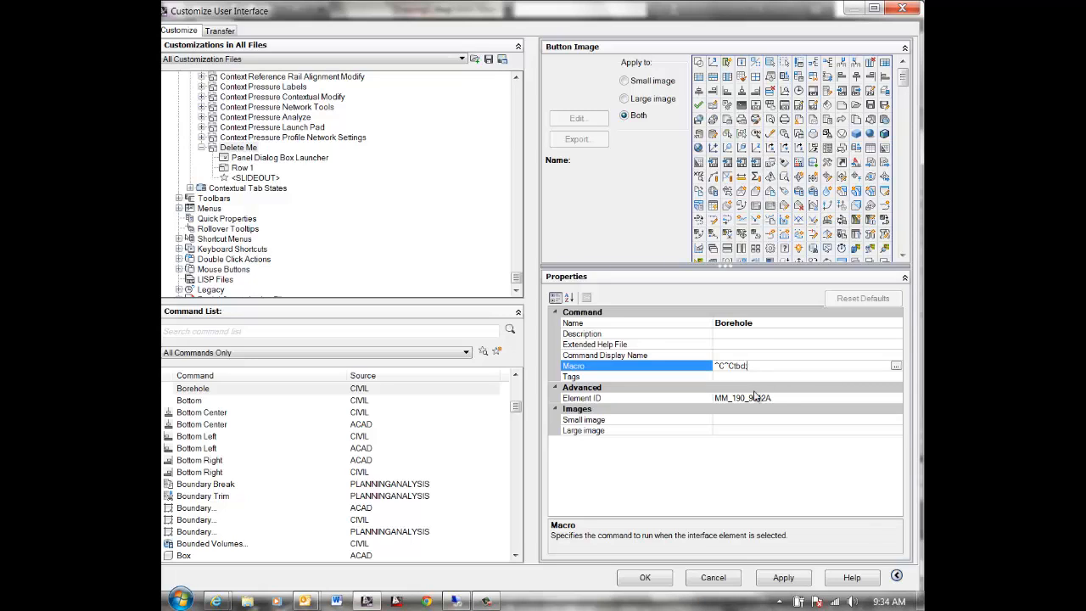
left_click(730, 419)
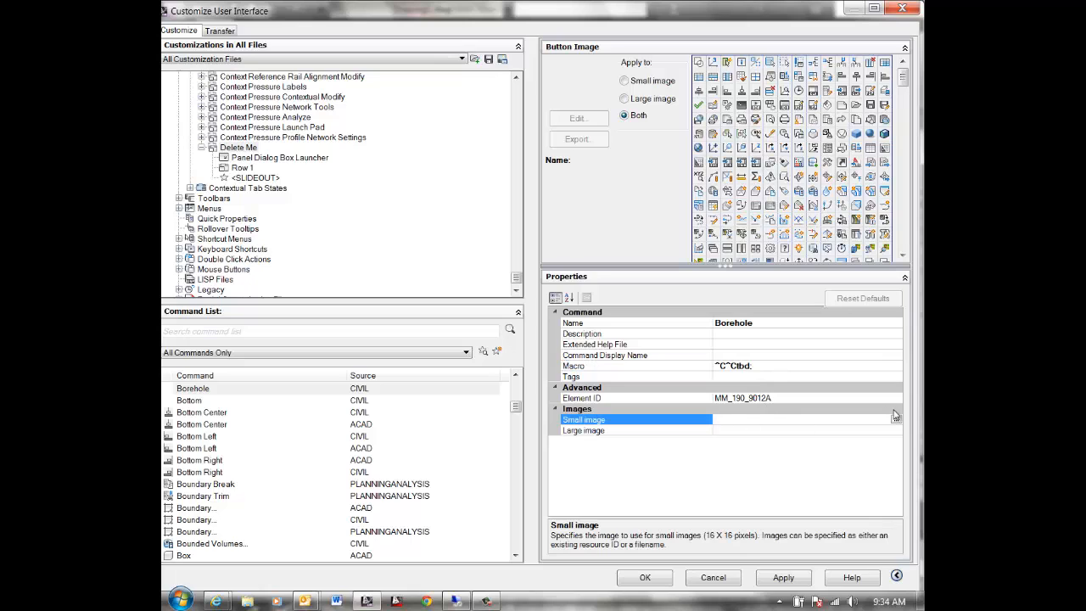
left_click(701, 65)
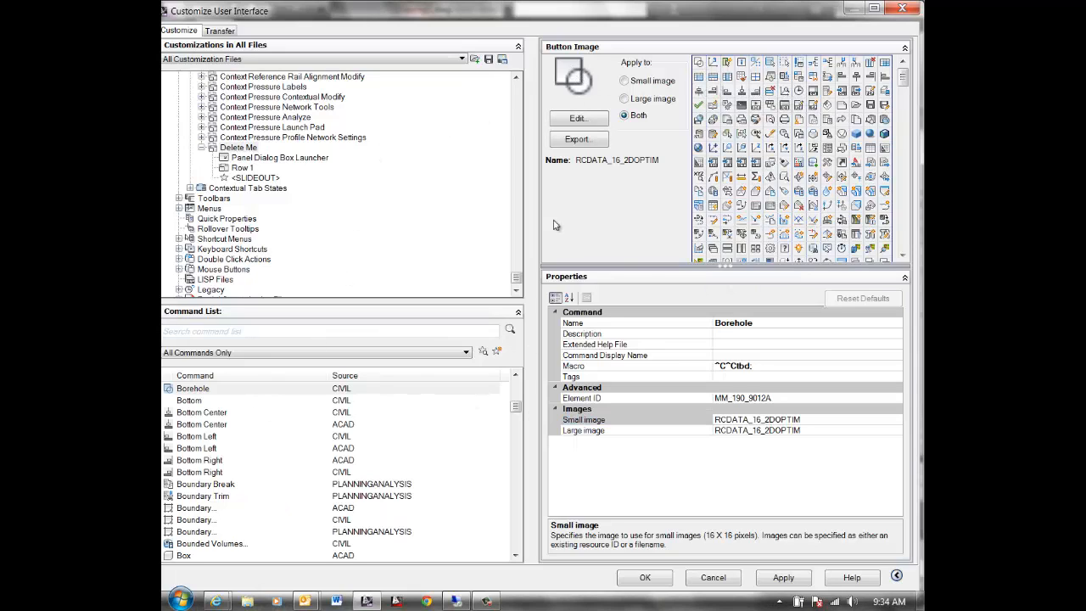
left_click(782, 578)
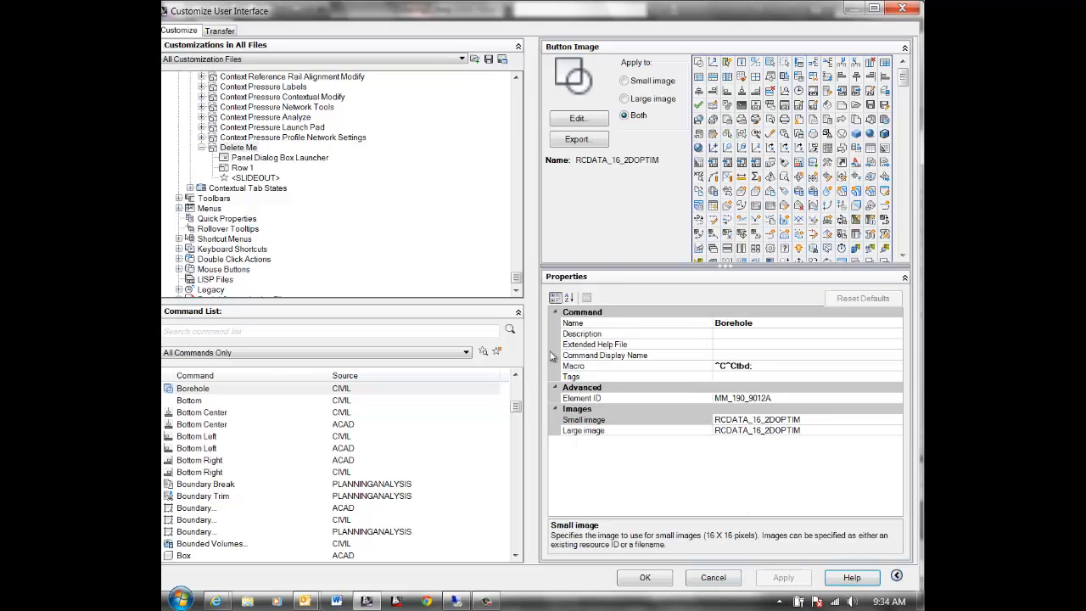
Add the Borehole command to Row 1 of the Delete Me ribbon panel.
left_click(185, 390)
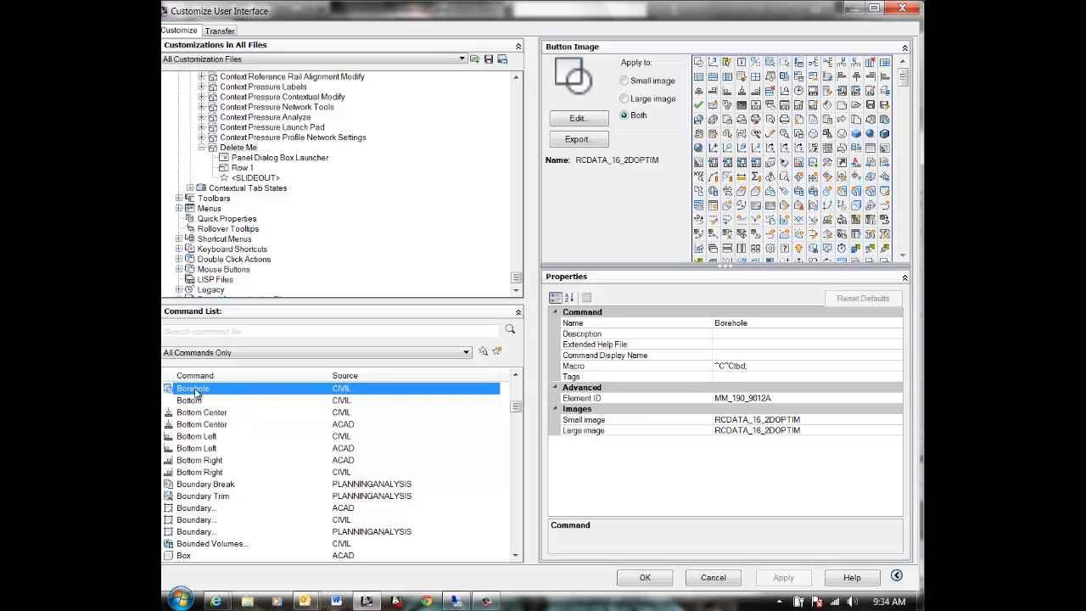
left_click(194, 390)
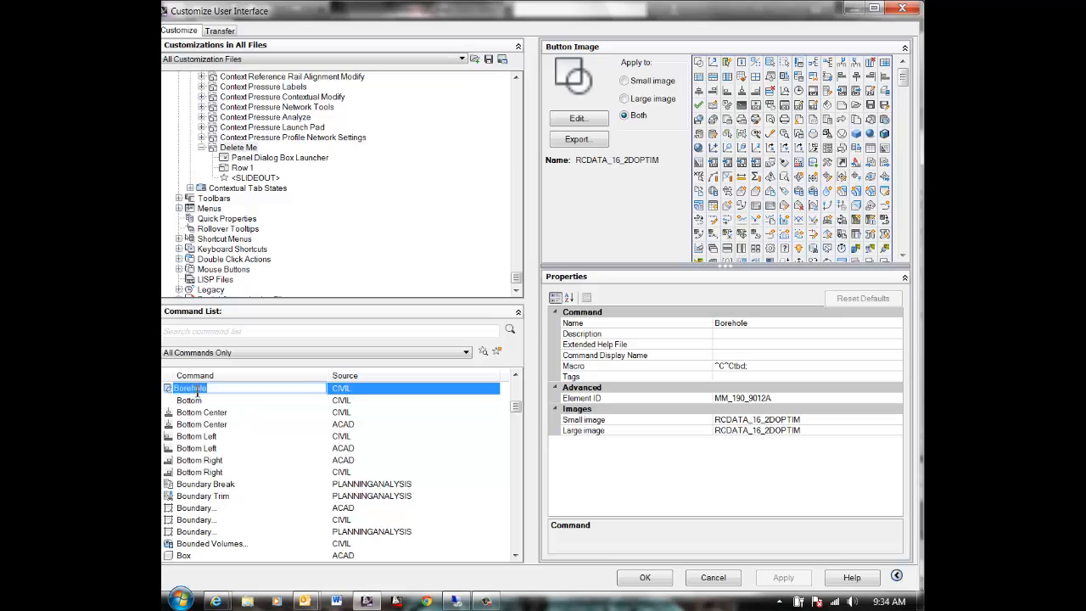
left_click(174, 392)
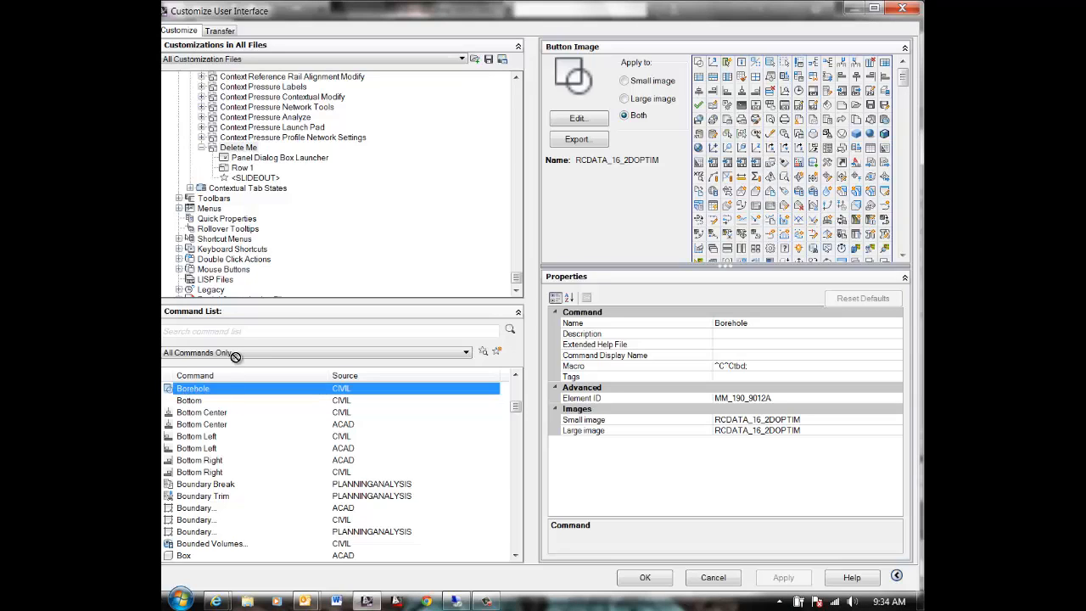
scroll(278, 254, "down", 1)
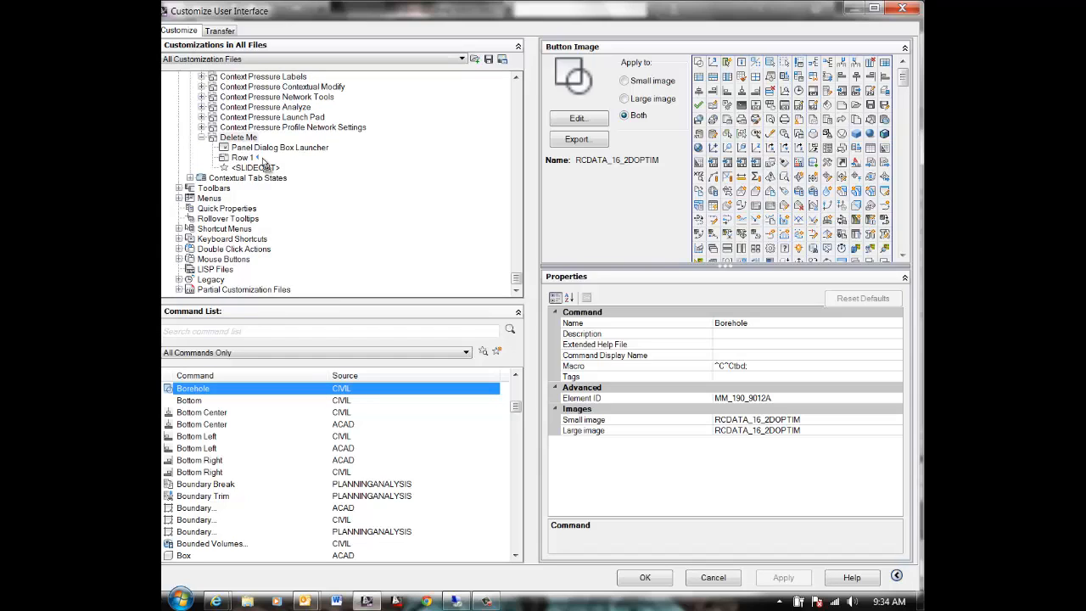
left_click_drag(263, 161, 264, 162)
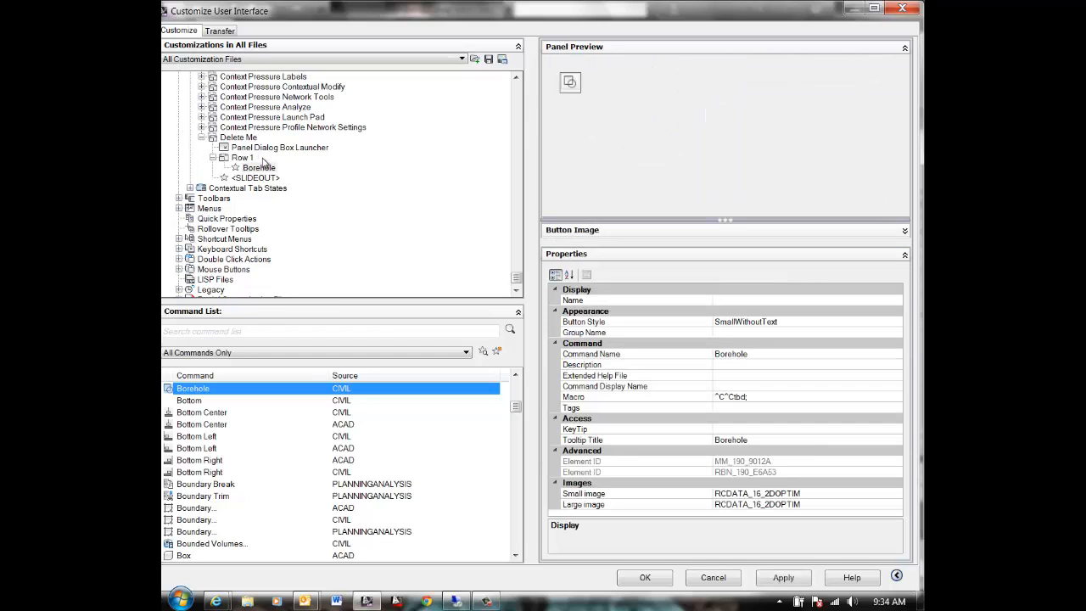
Add the Delete Me panel to the Delete Me ribbon tab and select that tab.
left_click(238, 138)
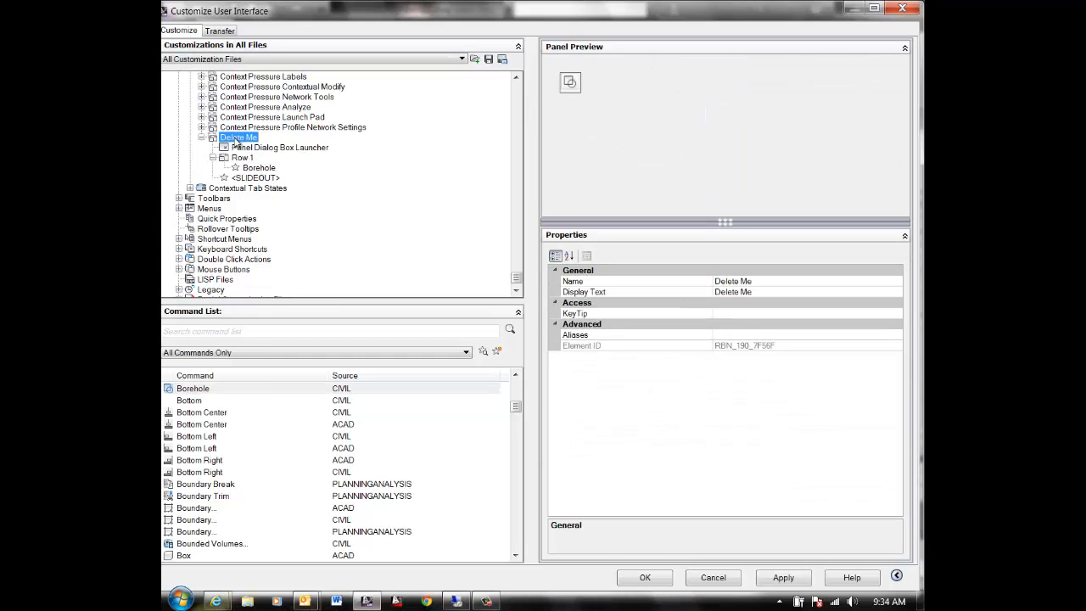
mouse_move(237, 143)
left_mouse_down()
mouse_move(275, 67)
mouse_move(275, 151)
mouse_move(251, 163)
left_mouse_up()
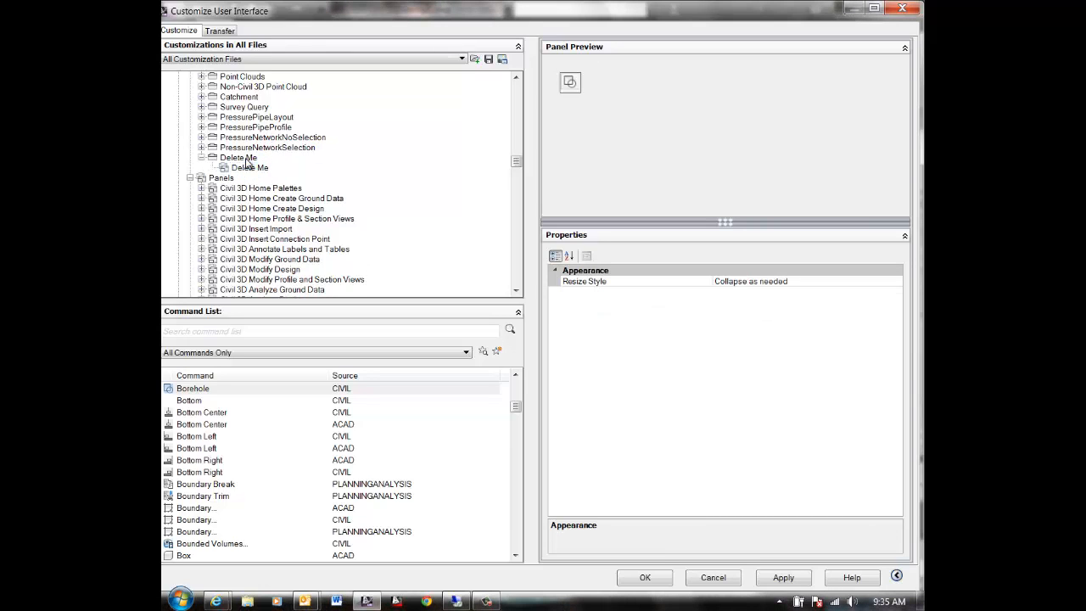
left_click(242, 158)
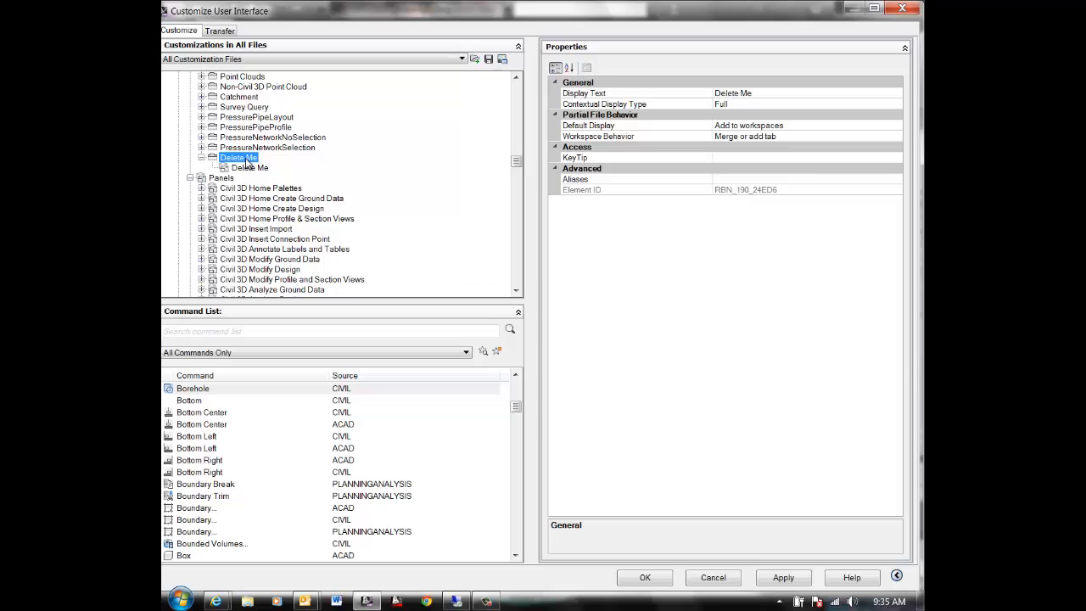
Apply the ribbon customization changes and create a new workspace, leaving its default name.
left_click(783, 578)
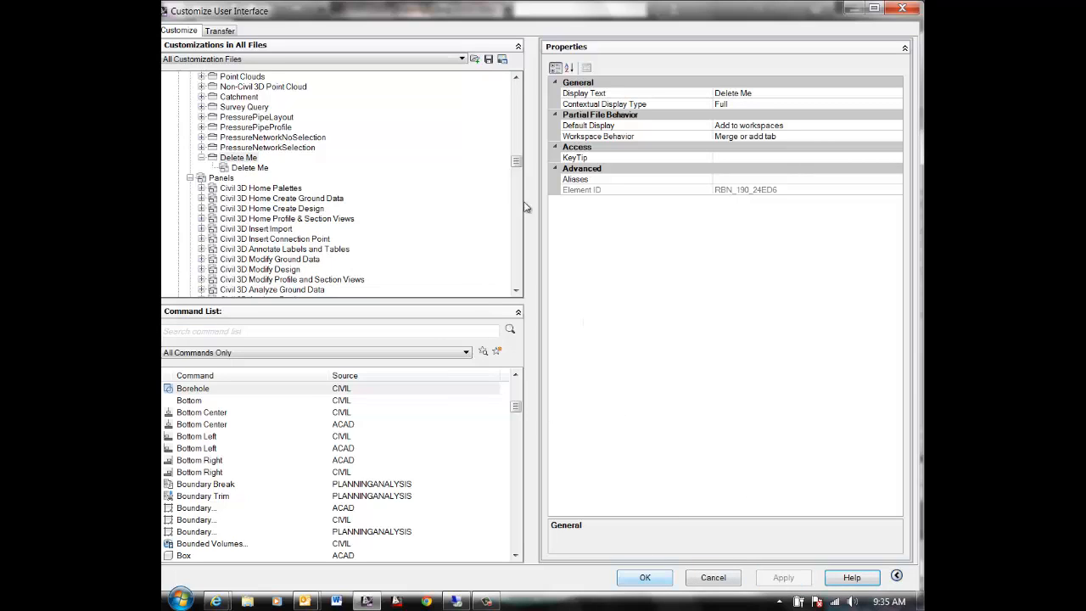
left_click_drag(515, 161, 516, 89)
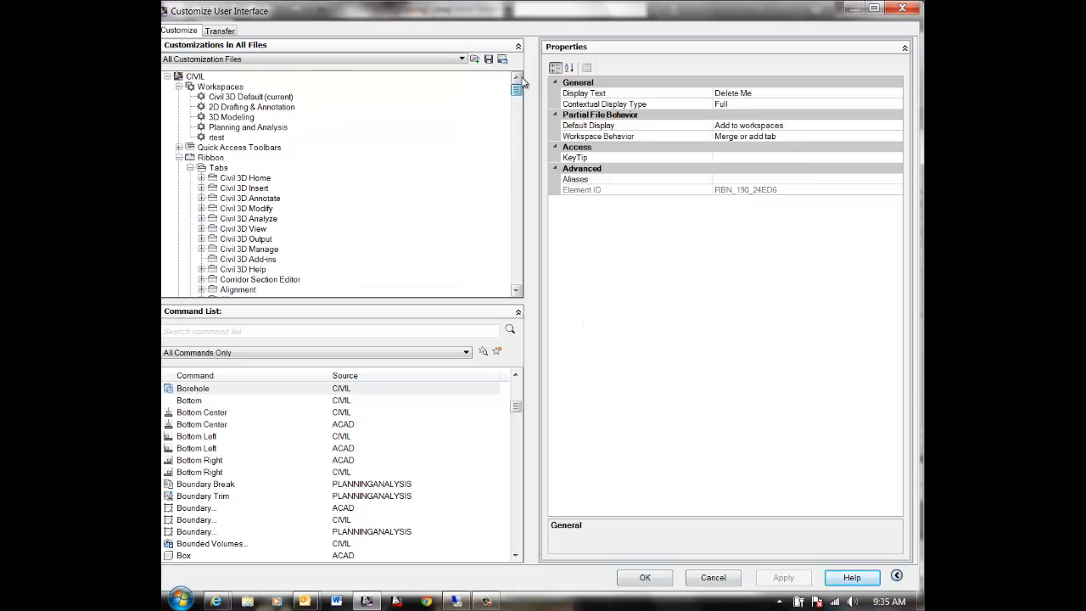
left_click(217, 138)
right_click(219, 140)
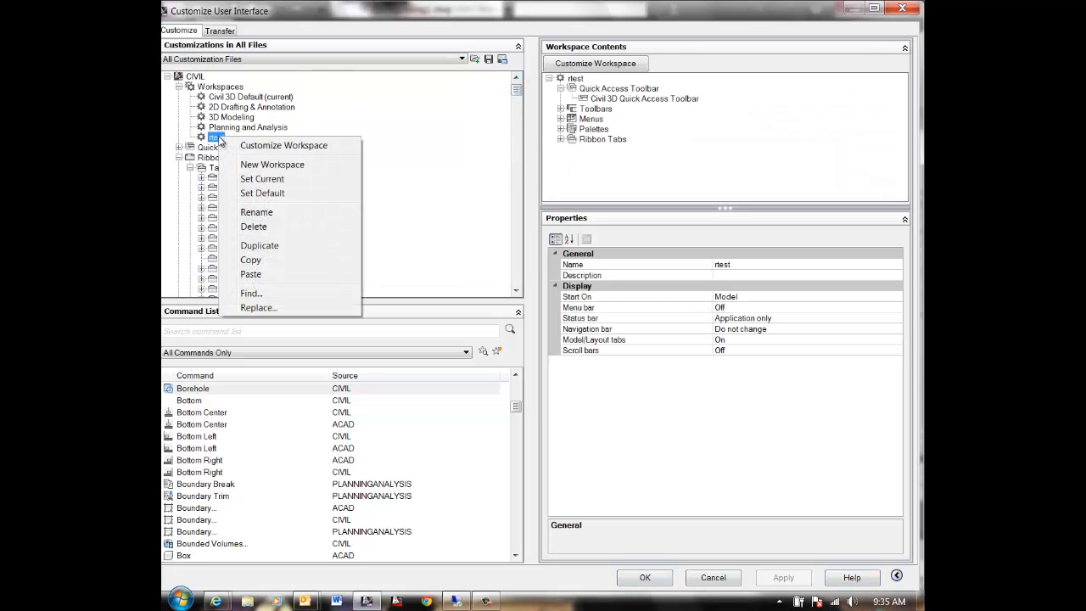
left_click(254, 165)
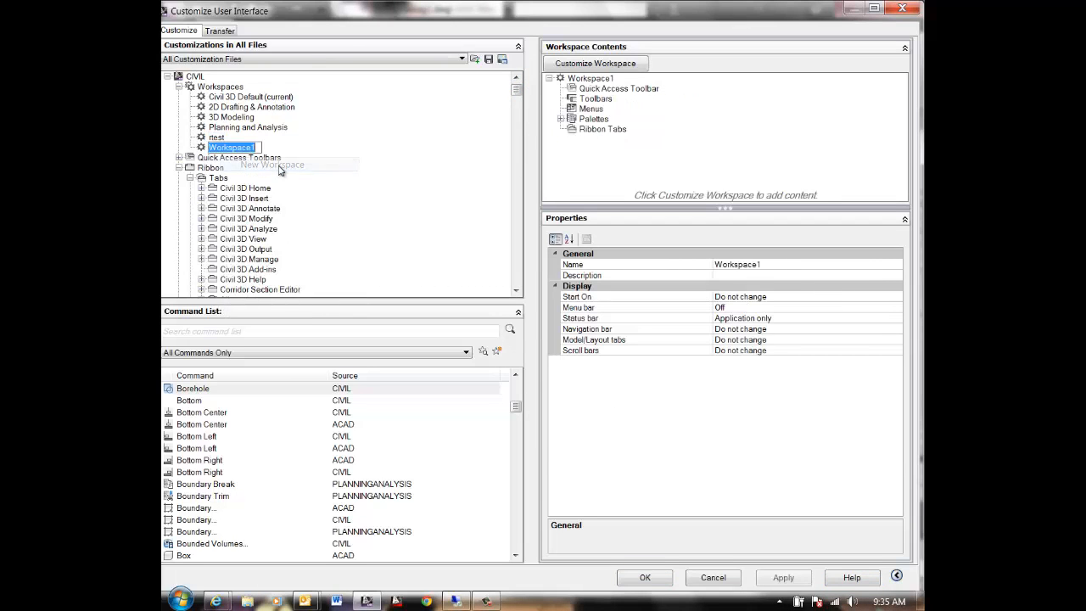
Set the rtest workspace as the current workspace.
left_click(217, 140)
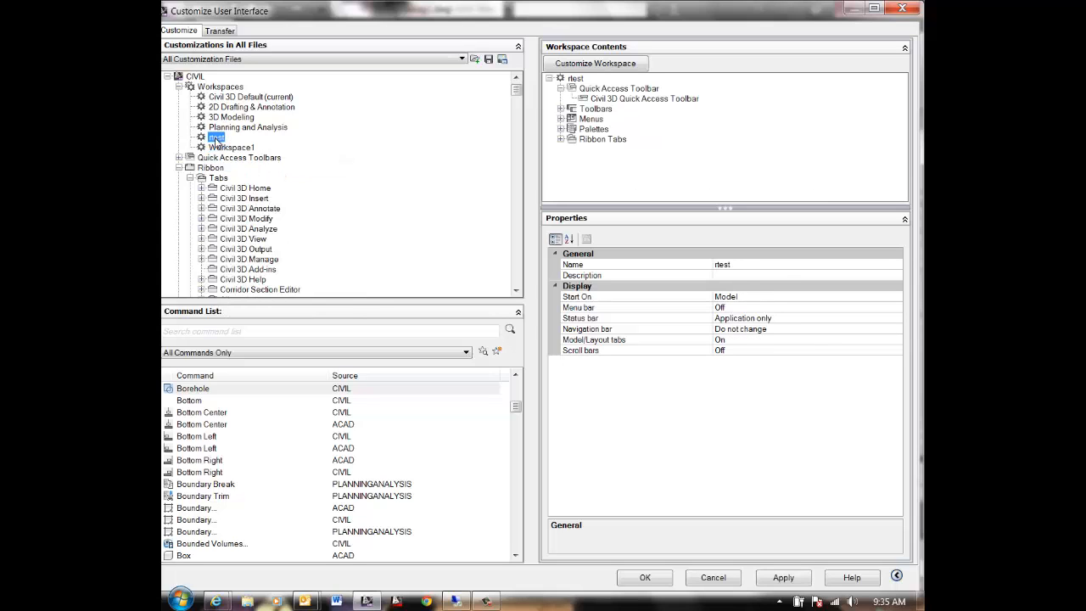
right_click(218, 143)
left_click(271, 182)
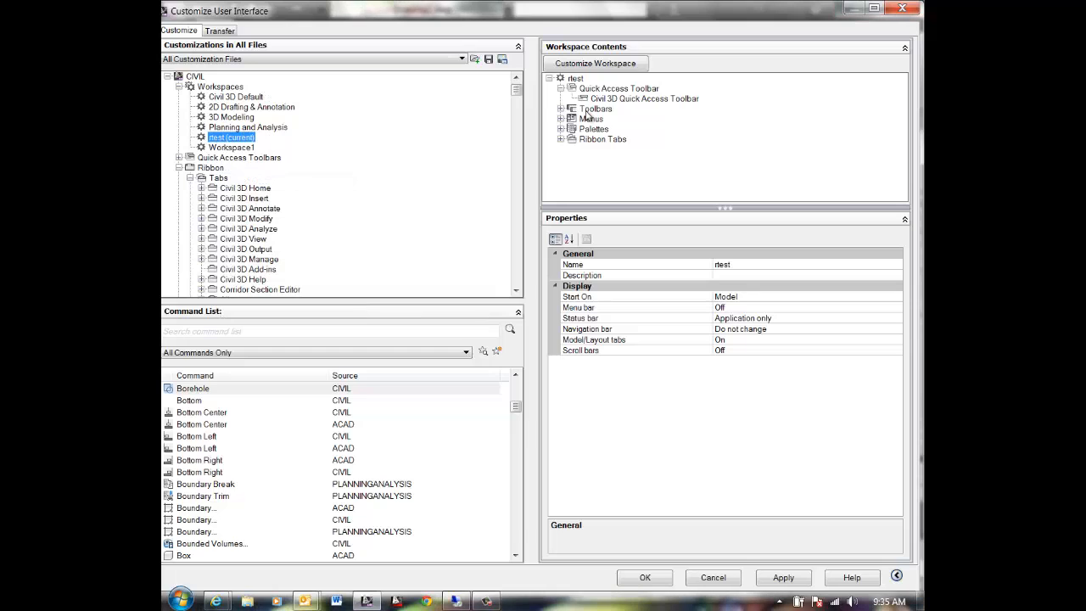
Add the Delete Me ribbon tab to the rtest workspace, then apply the changes and close the customization editor.
left_click(582, 64)
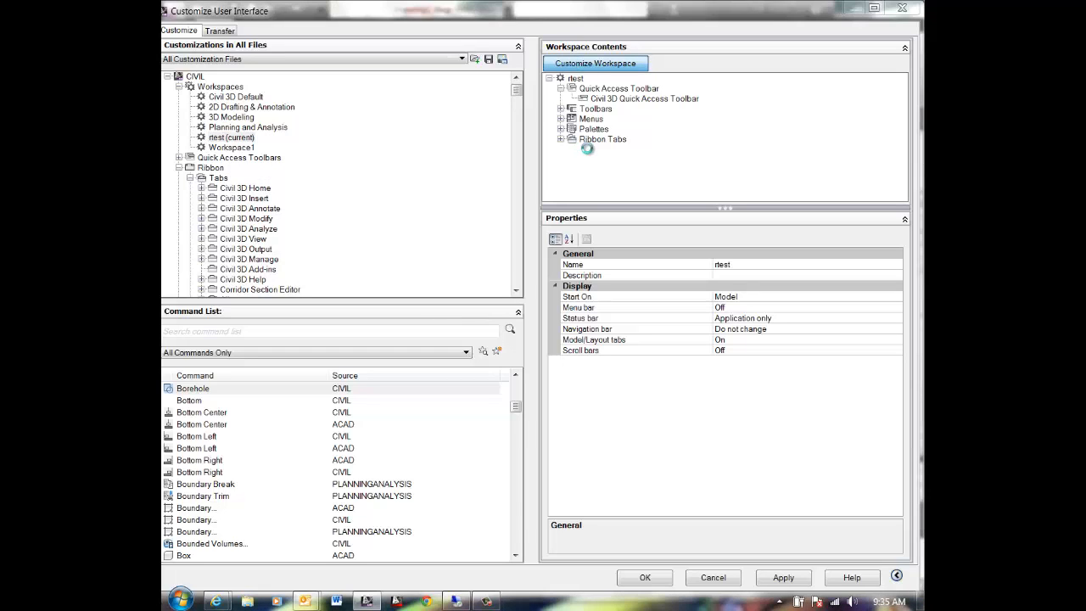
left_click(561, 139)
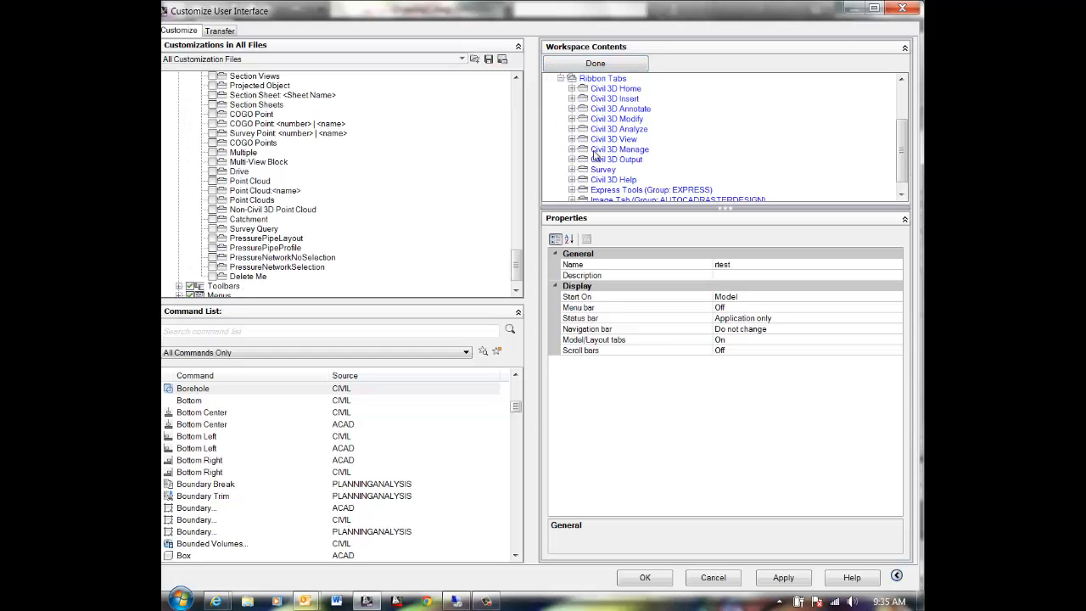
left_click_drag(903, 148, 903, 158)
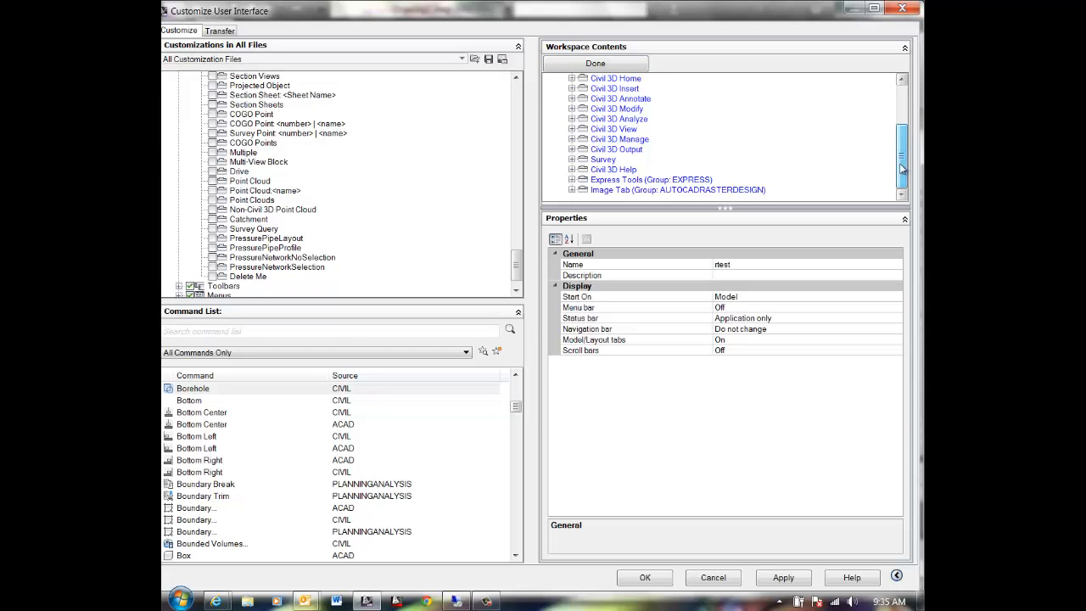
left_click(212, 277)
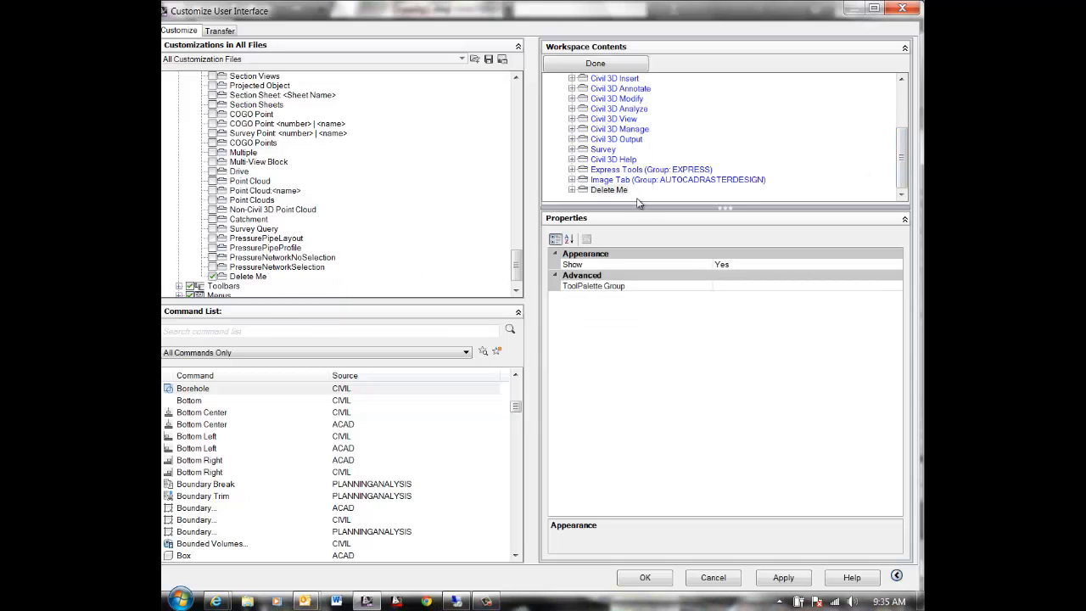
left_click(783, 580)
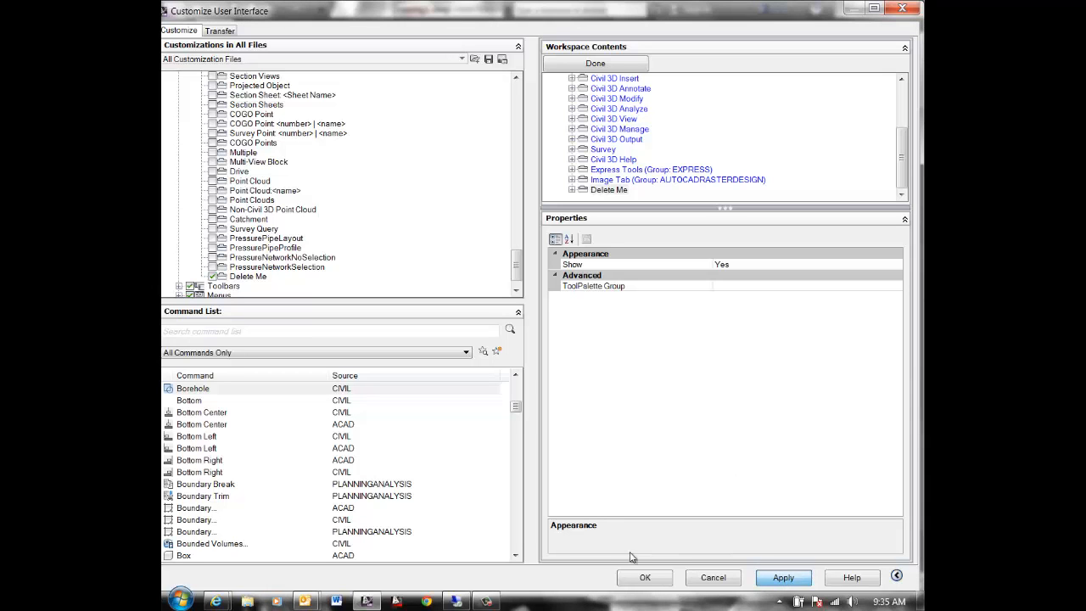
left_click(645, 578)
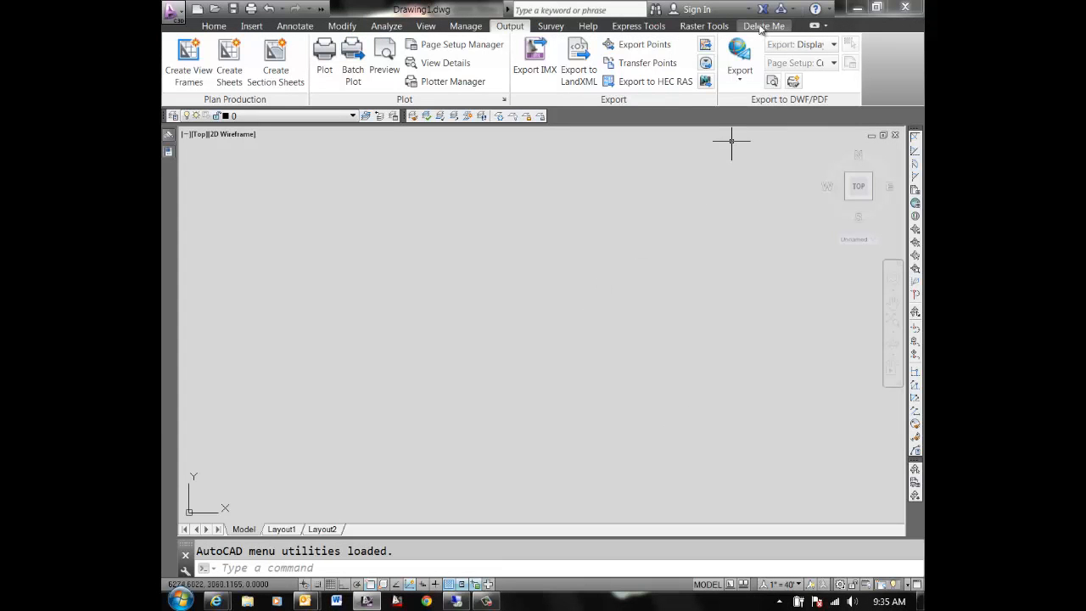
Test the custom Borehole command from the Delete Me ribbon tab.
left_click(763, 26)
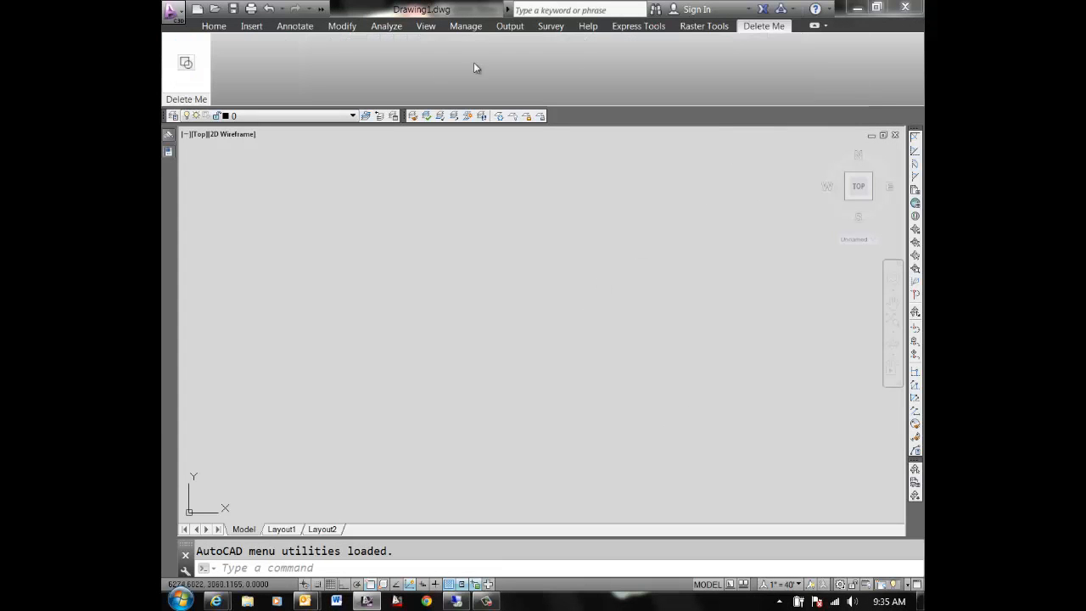
left_click(187, 64)
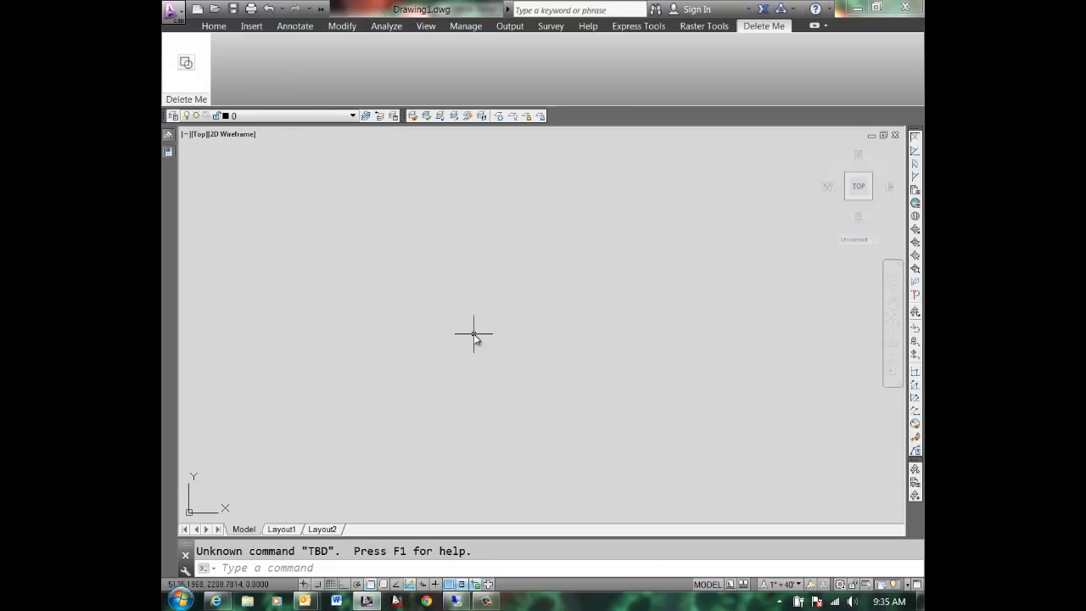
type("(c:T")
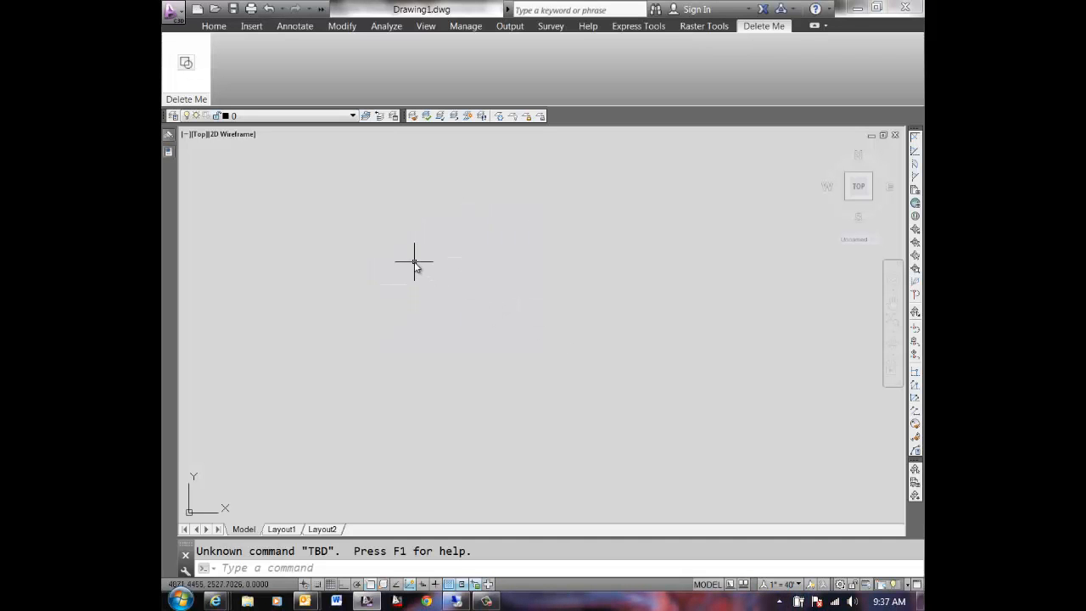
Reopen the user interface customization, find the Borehole command by searching for bore, and correct its macro to ^C^Crbd;.
type("cui")
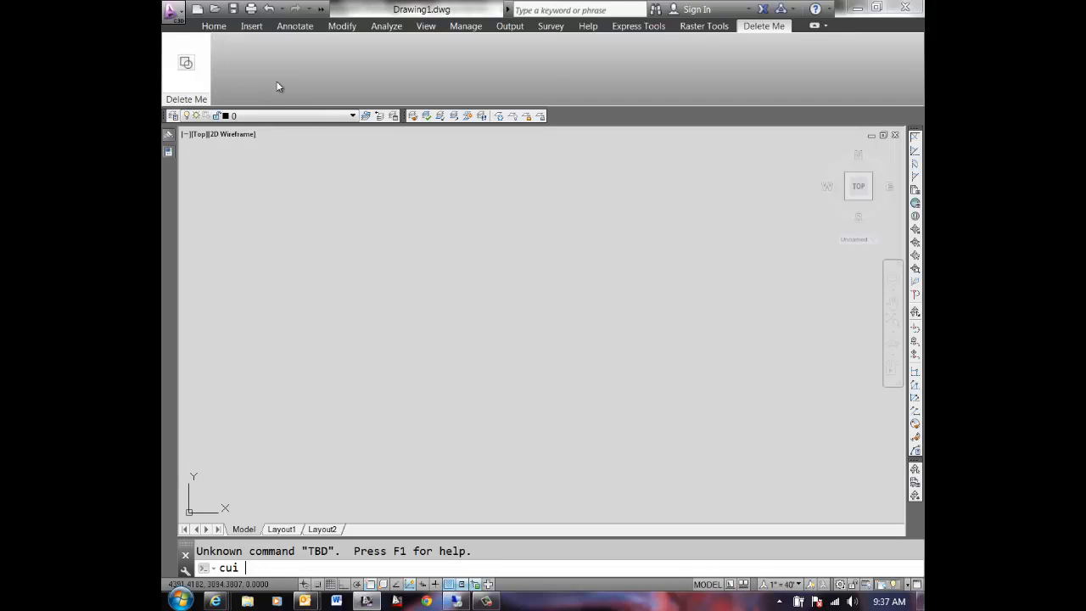
key("space")
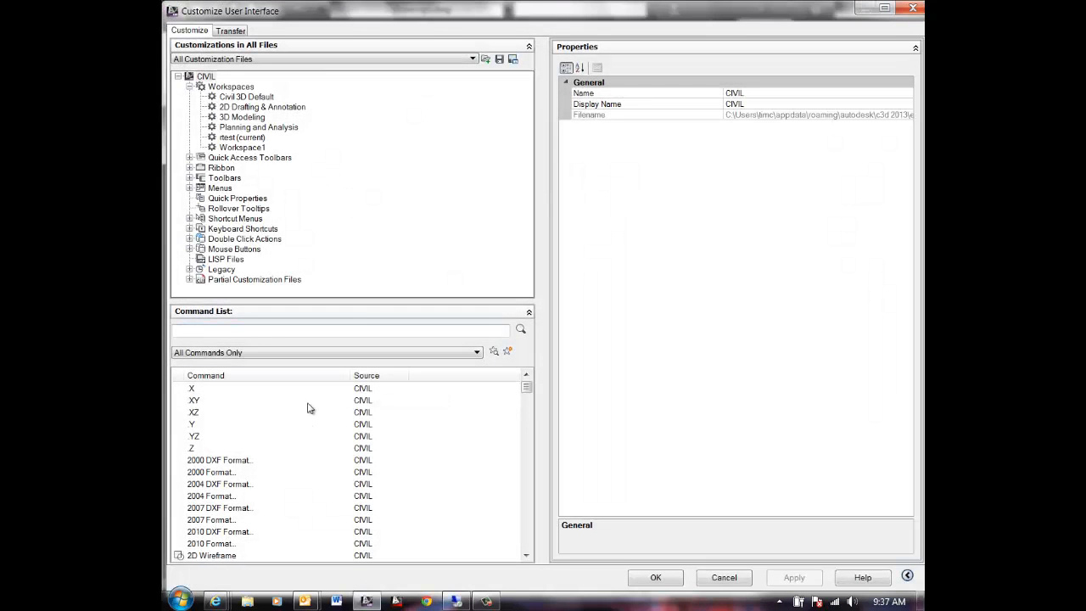
left_click(263, 334)
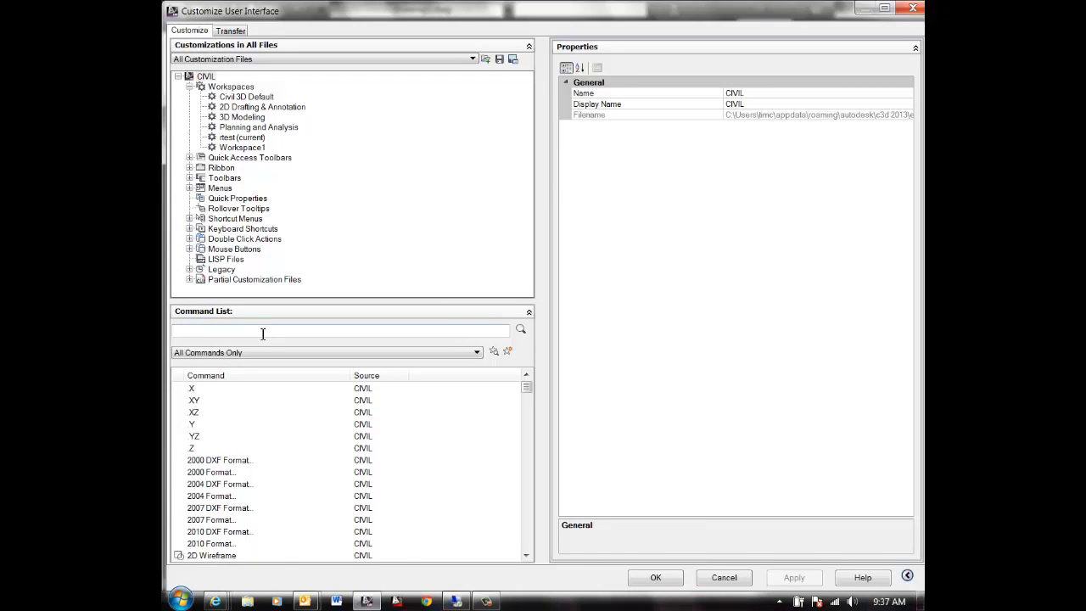
type("bore")
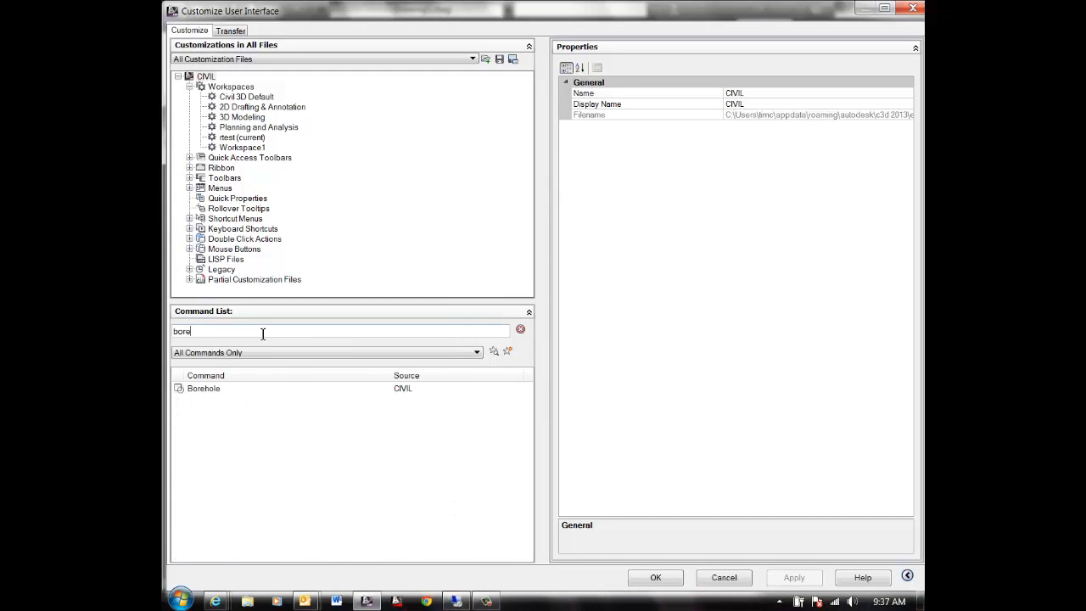
left_click(209, 392)
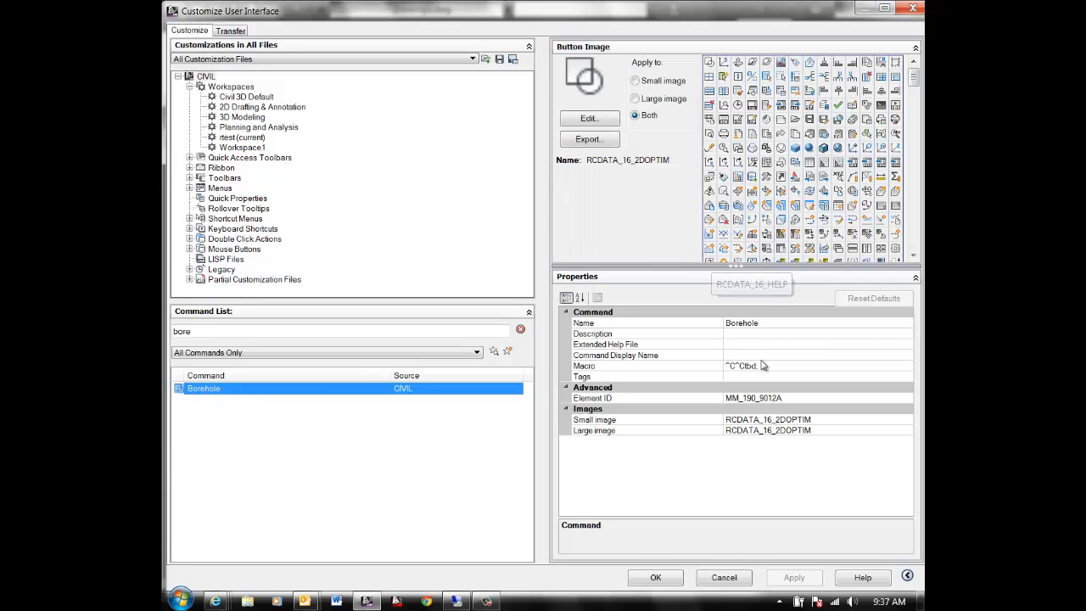
left_click(750, 366)
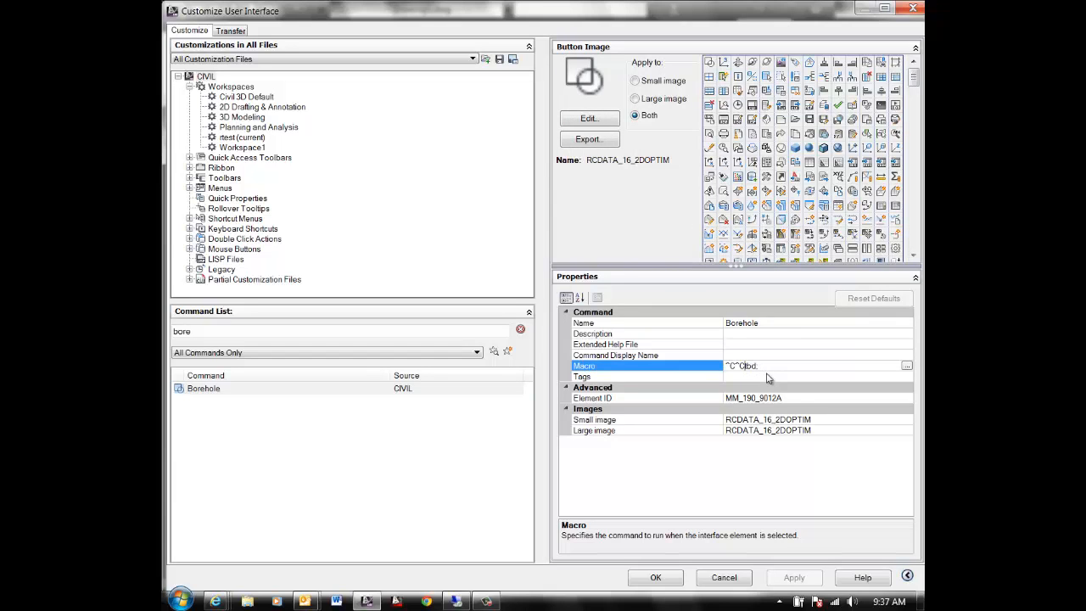
type("r")
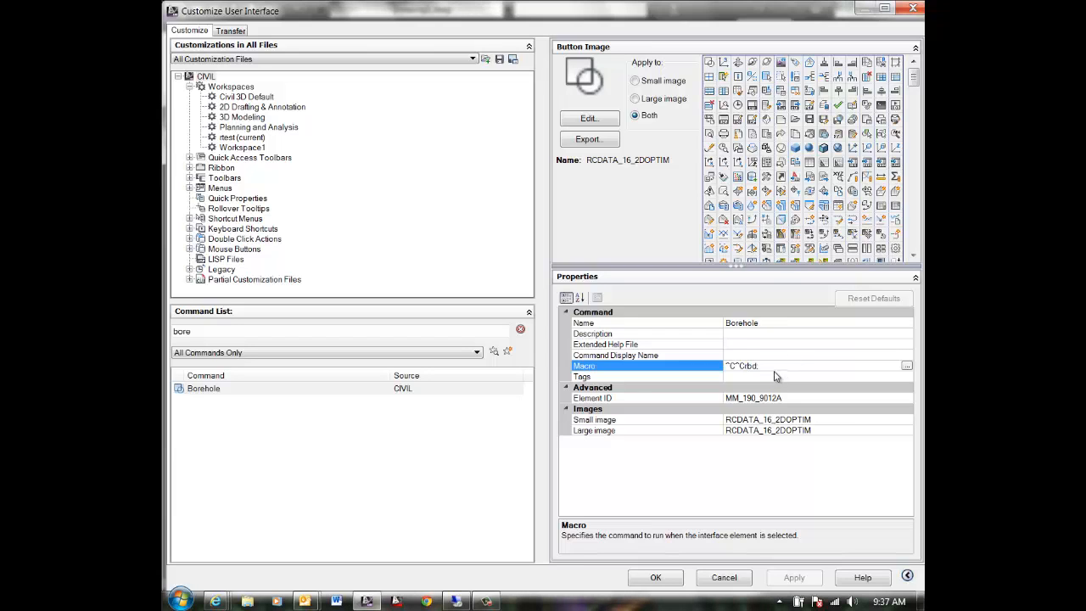
left_click(648, 582)
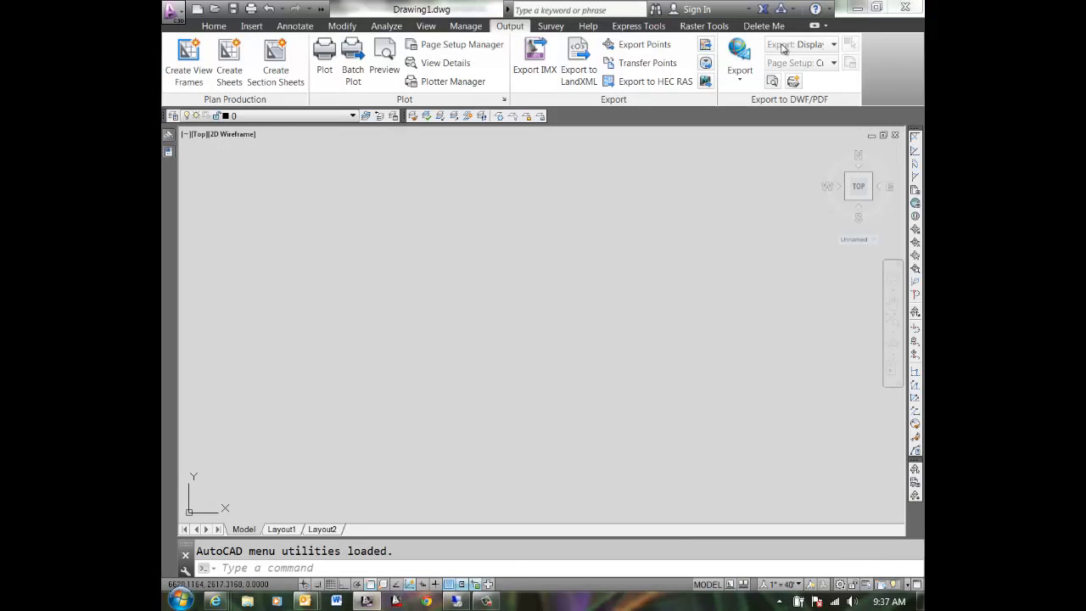
Launch the Borehole Utility with the corrected command on the Delete Me ribbon tab, and close its window.
left_click(764, 26)
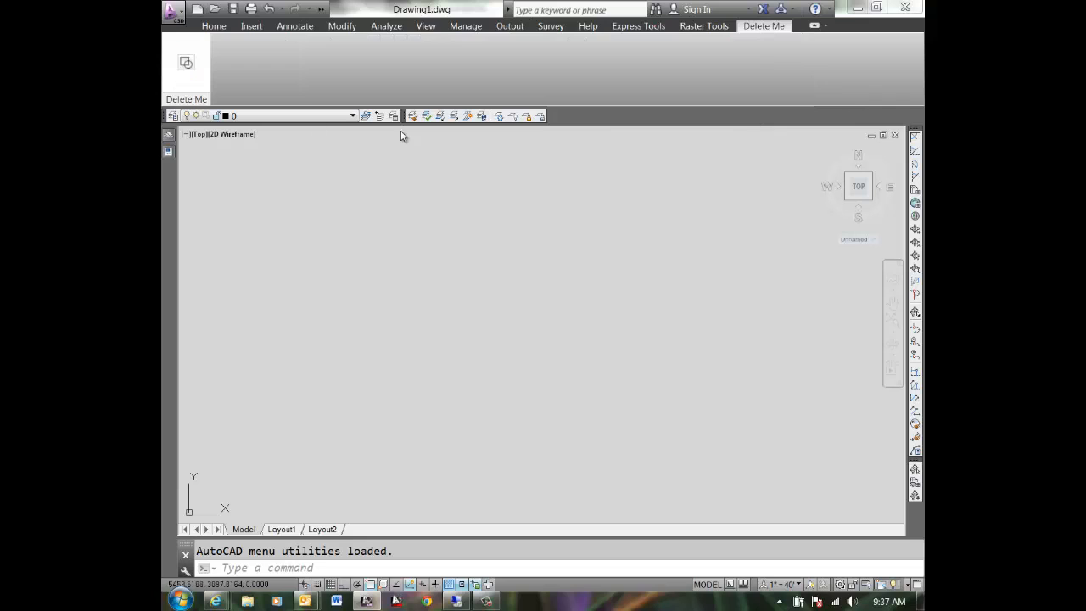
left_click(185, 63)
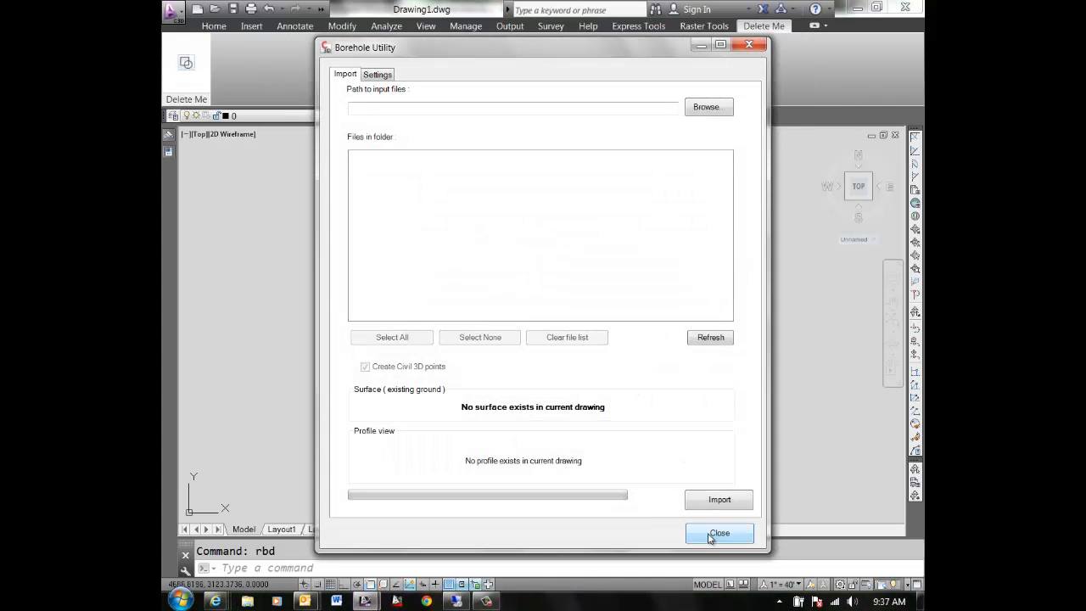
left_click(714, 535)
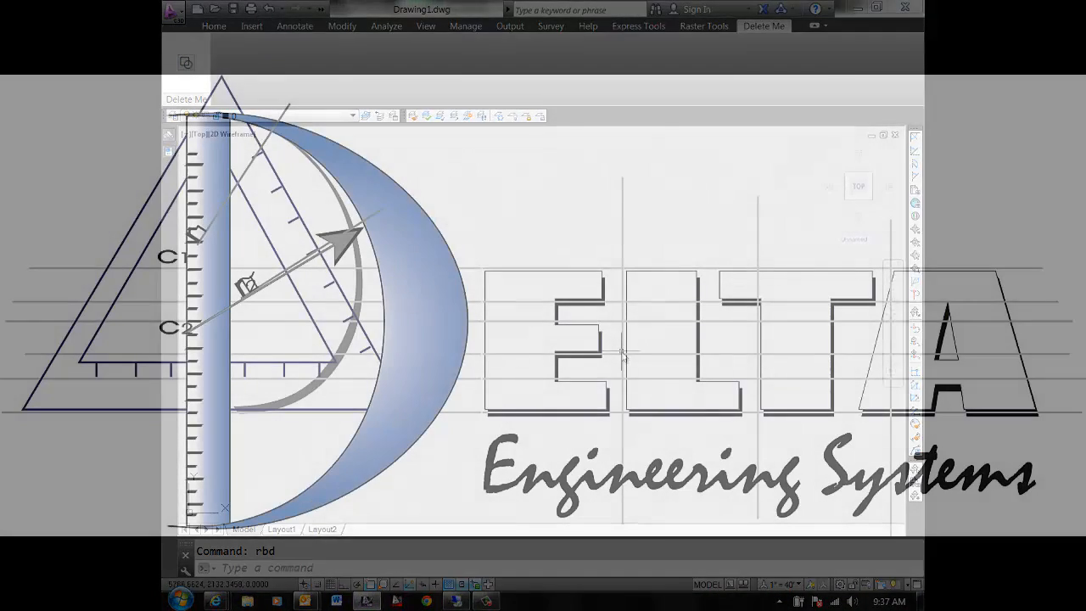